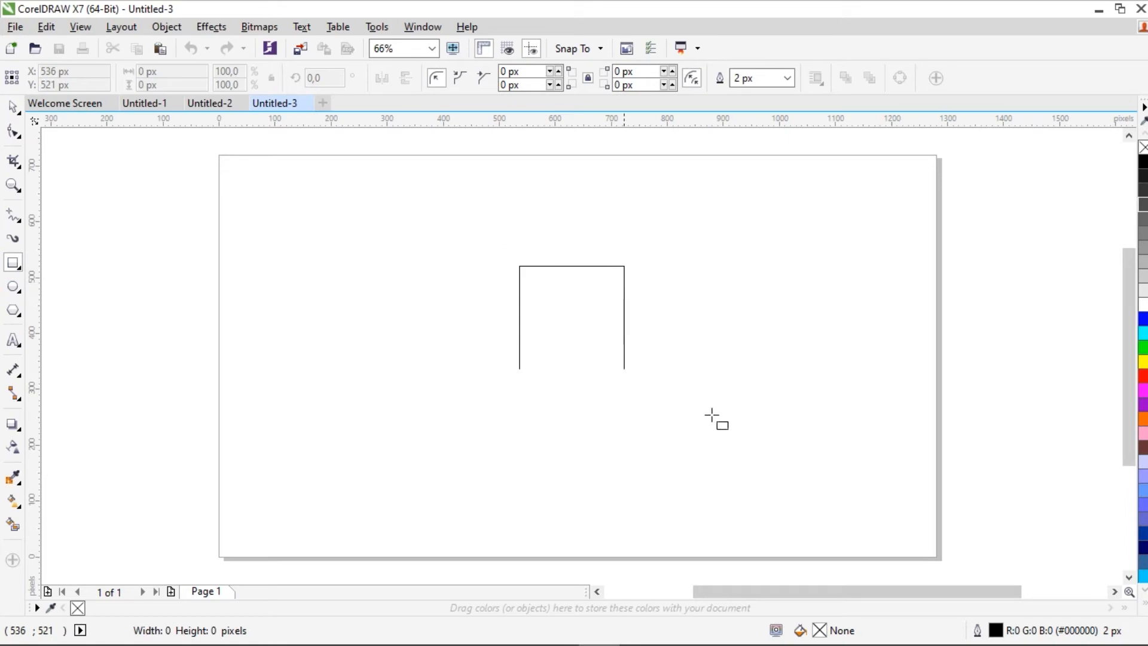
Step: Centre the square of about 402 px on the page and draw a circle about 402 px across, centred inside it
key(p)
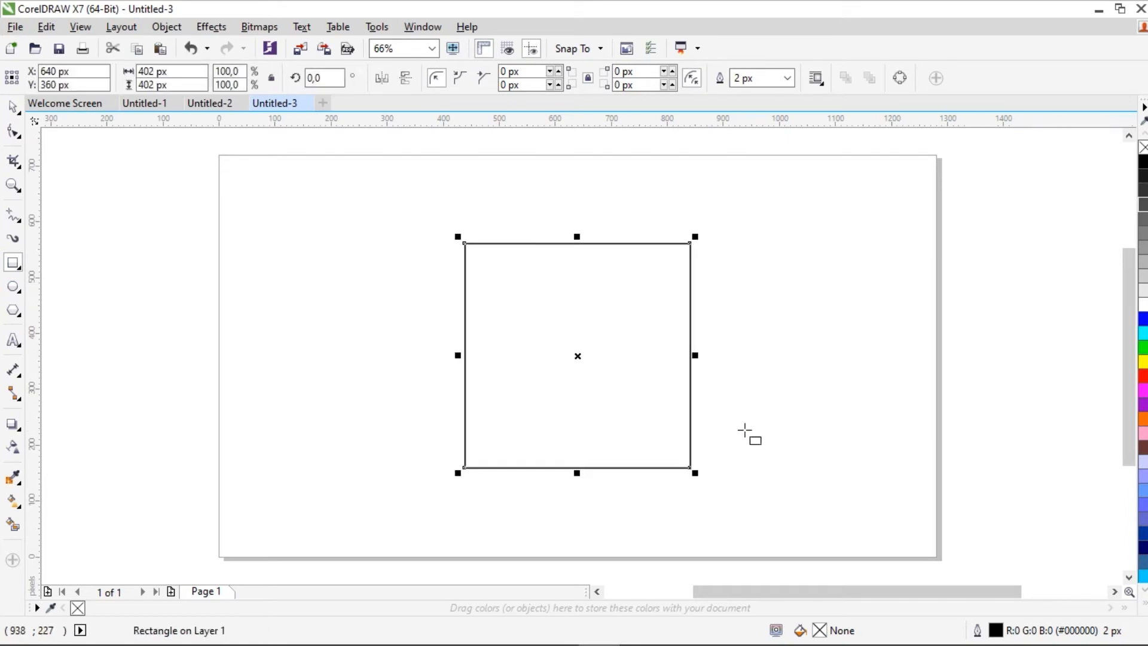
click(12, 287)
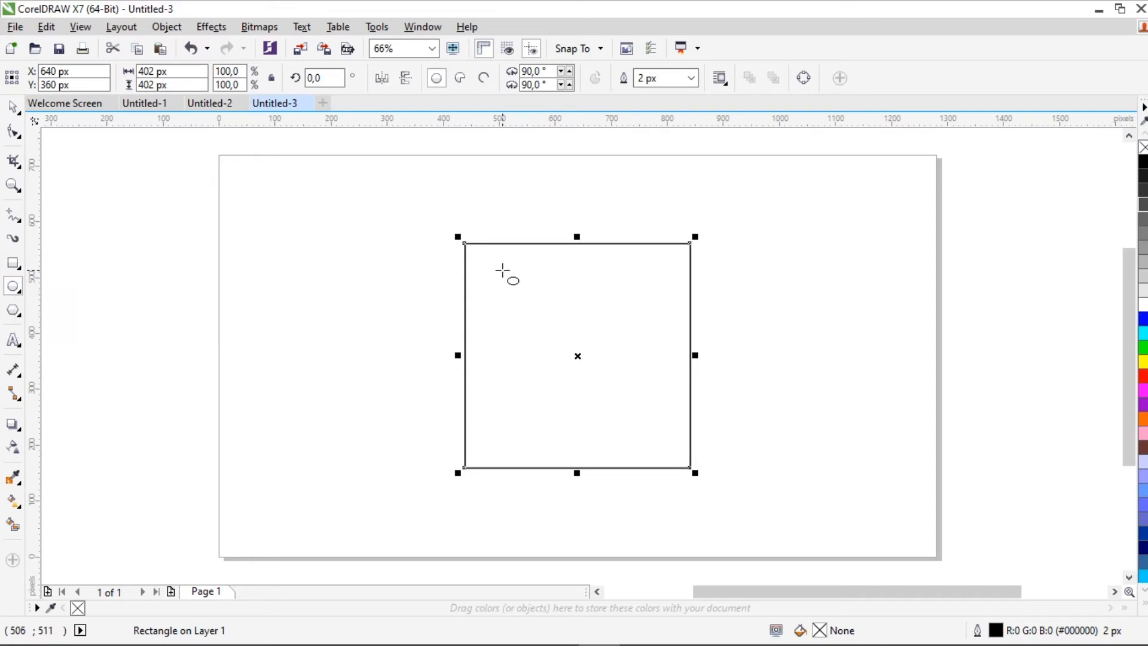
drag(500, 243, 620, 469)
key(p)
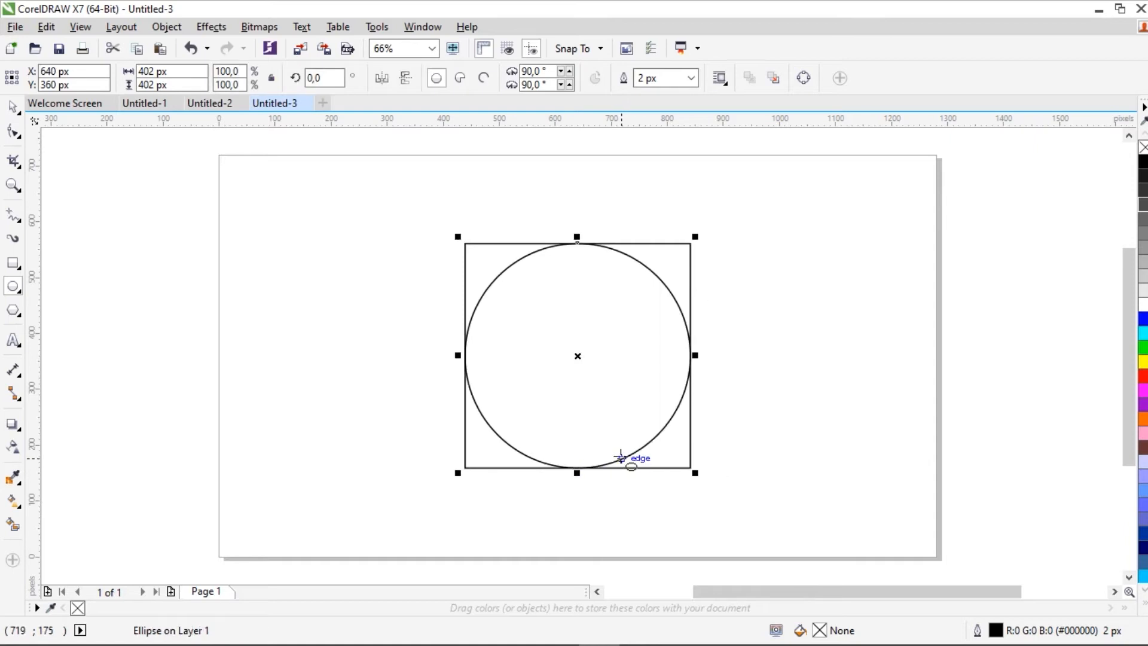
Step: Add a vertical guideline slightly left of the circle's centre and a horizontal guideline at about Y 402 px
click(12, 107)
drag(39, 298, 560, 356)
drag(597, 120, 613, 332)
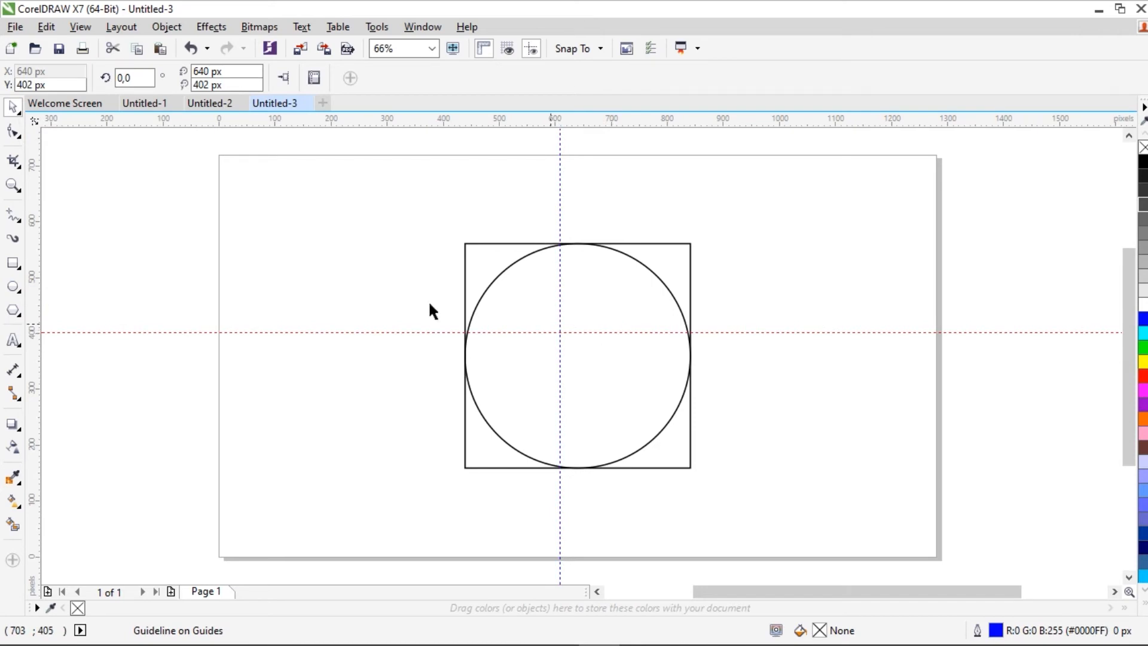
Step: Switch the drawing's display mode to Enhanced
click(13, 186)
drag(409, 215, 765, 488)
click(12, 106)
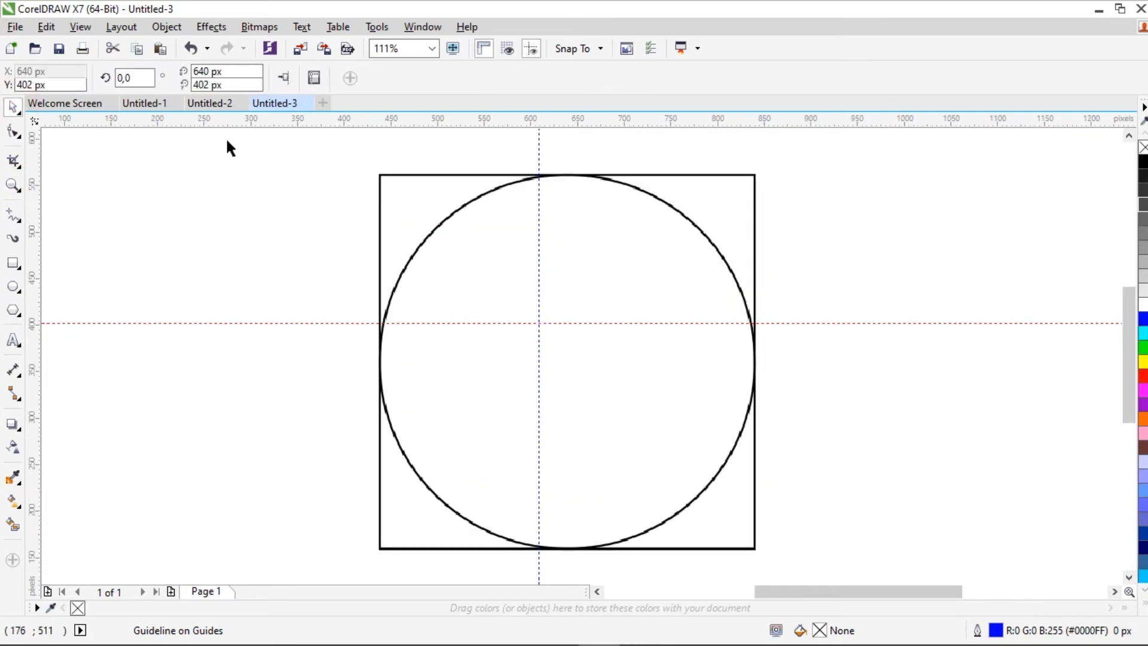
click(46, 27)
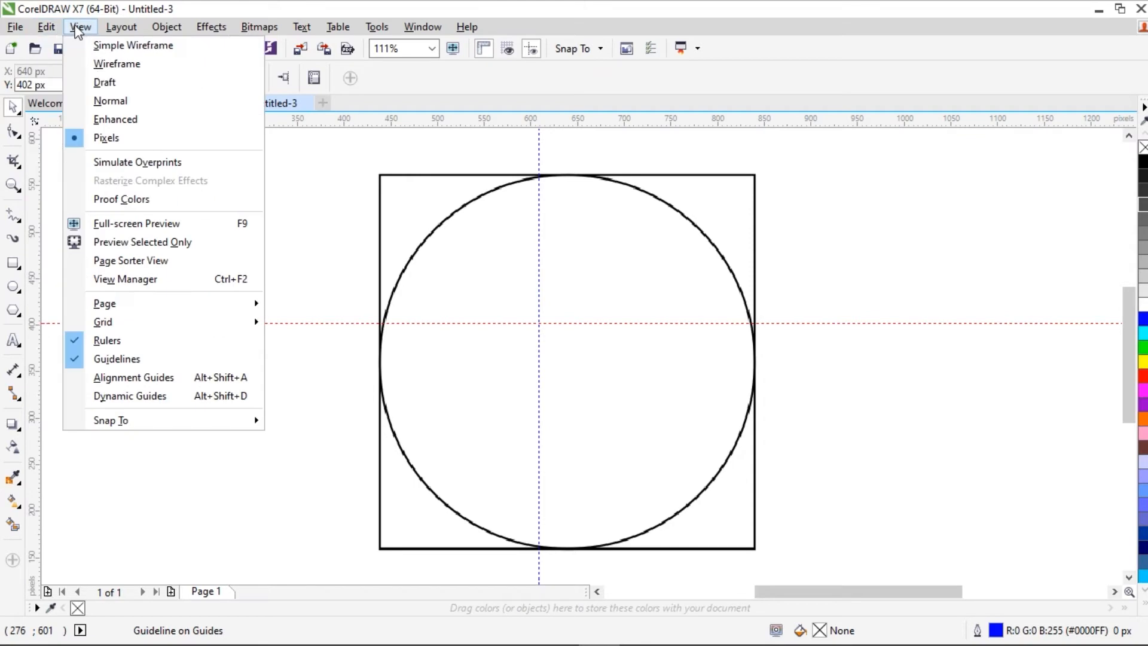
click(113, 119)
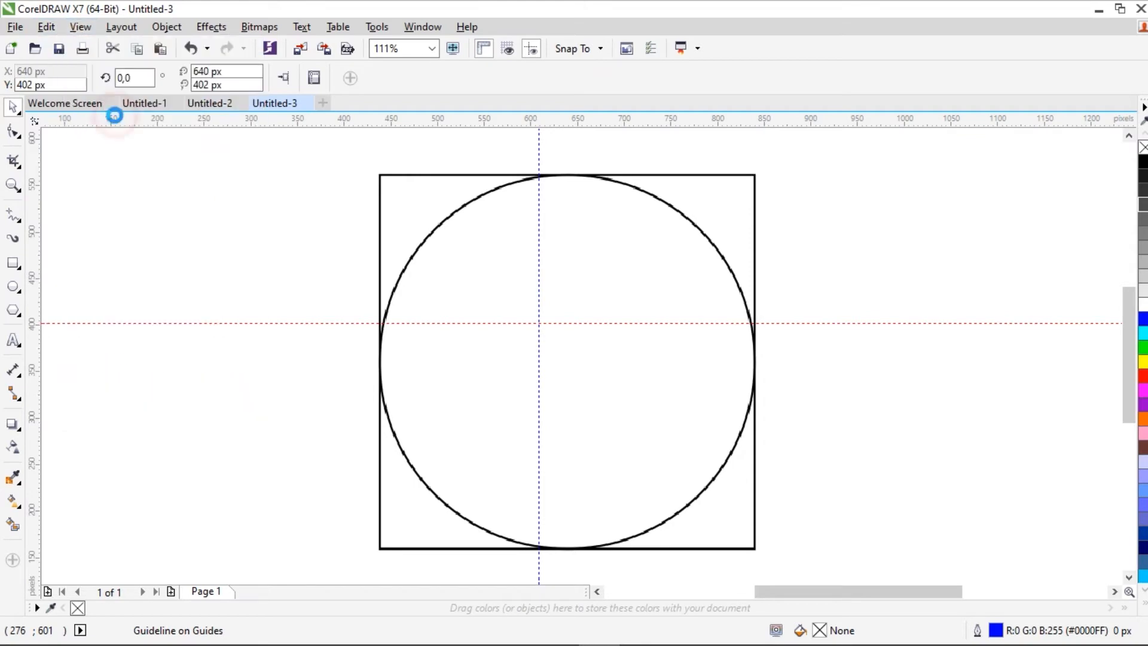
click(231, 207)
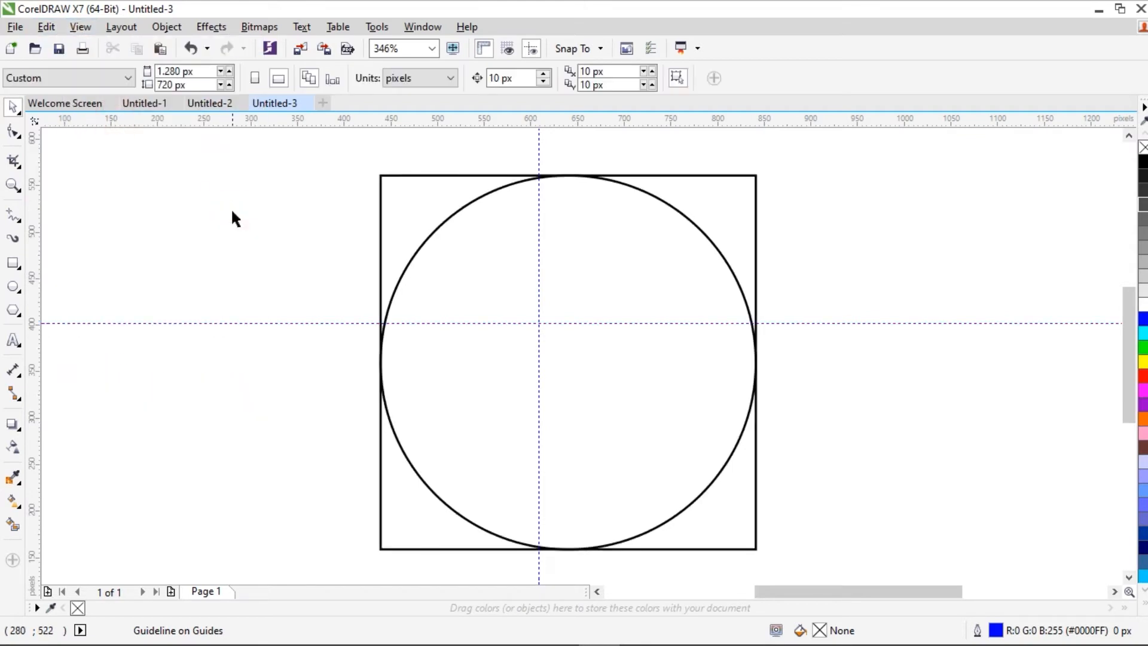
Step: Draw a narrow vertical bar about 19 by 427 px, with its right edge on the vertical guideline, spanning past the square's height
click(13, 264)
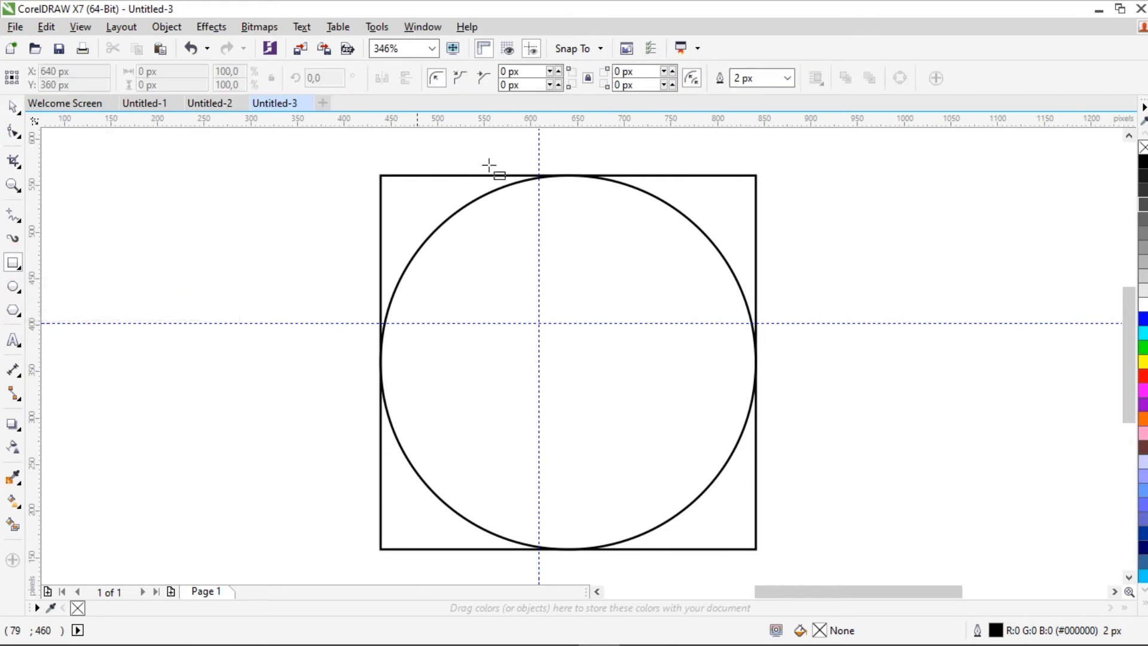
drag(539, 165, 520, 561)
click(17, 107)
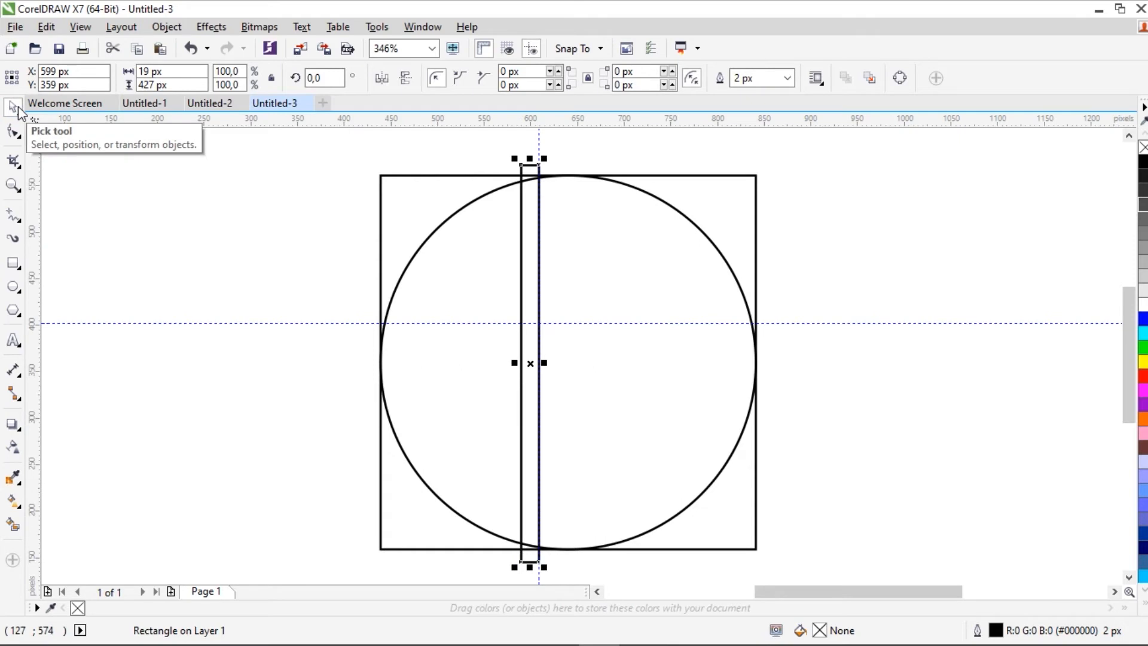
click(333, 234)
Step: Duplicate the vertical bar in place and rotate the copy by 90 degrees
click(529, 251)
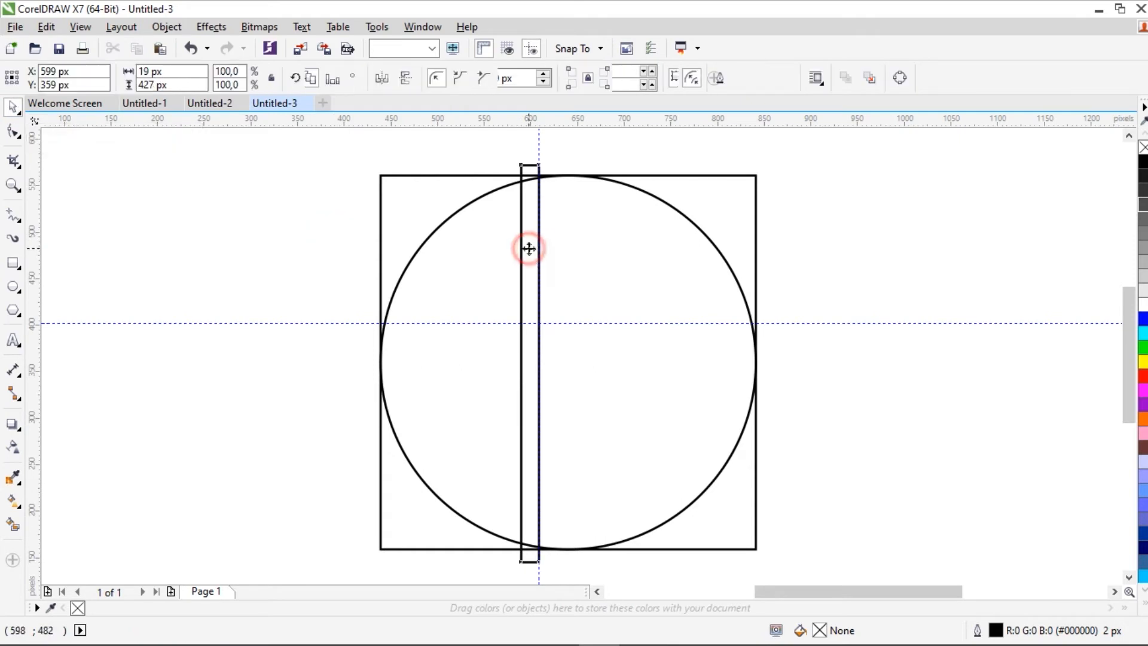
right_click(529, 249)
click(575, 375)
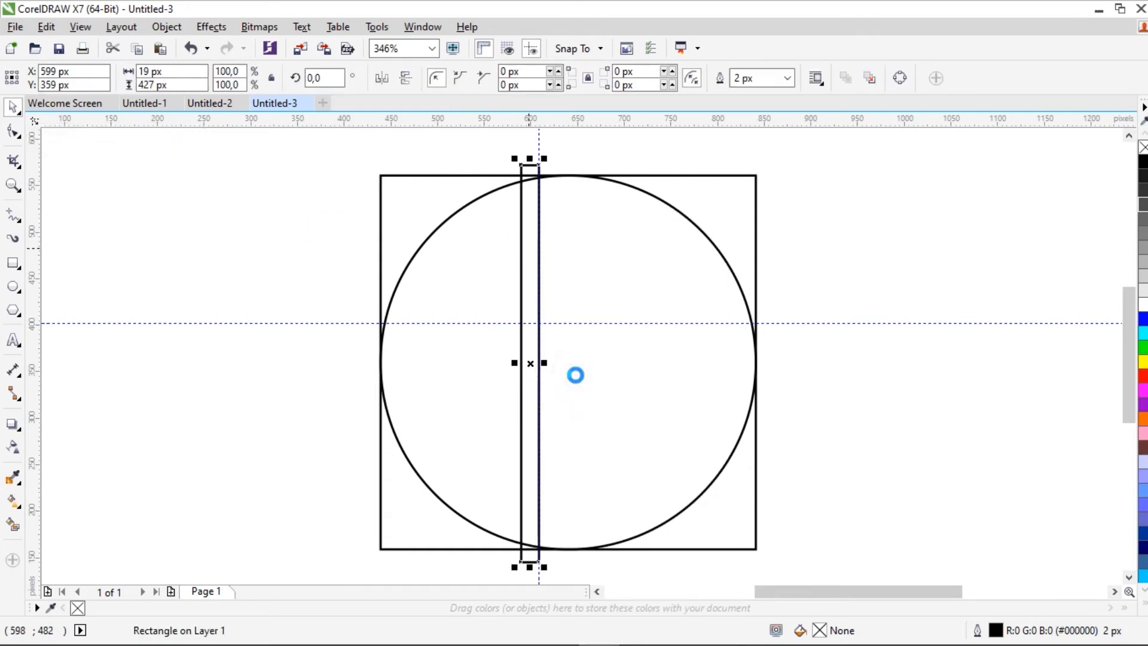
right_click(804, 379)
click(845, 485)
double_click(332, 78)
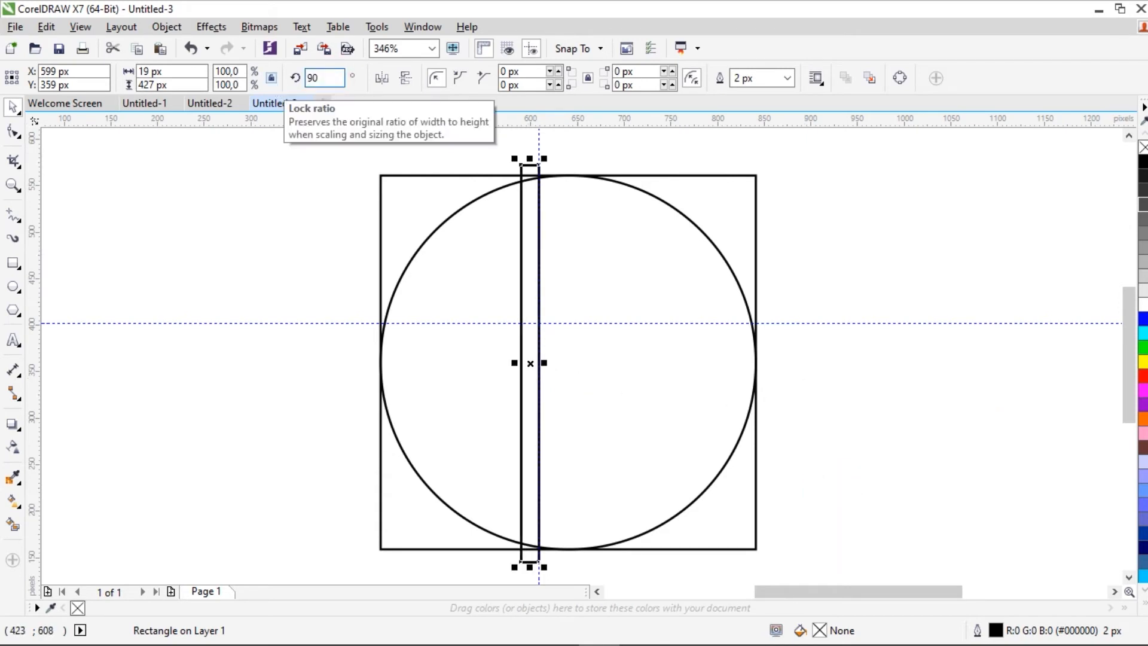
key(Return)
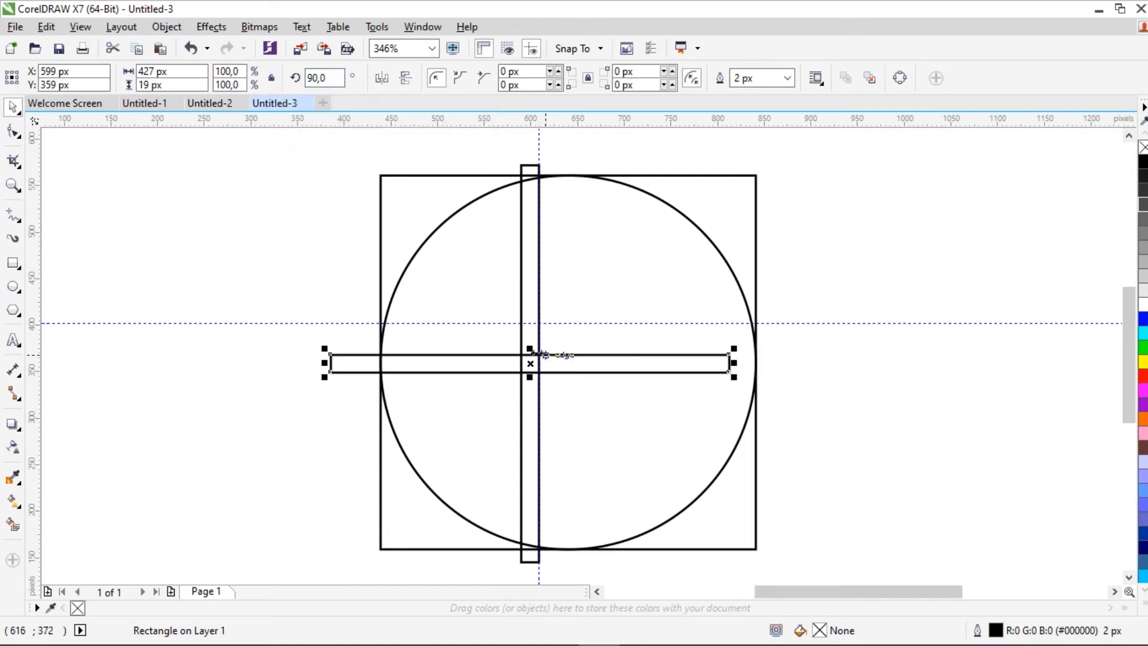
Step: Move the rotated bar so it rests on the horizontal guideline and stretch it past the square's right side
drag(530, 363, 549, 314)
drag(749, 314, 800, 313)
click(937, 260)
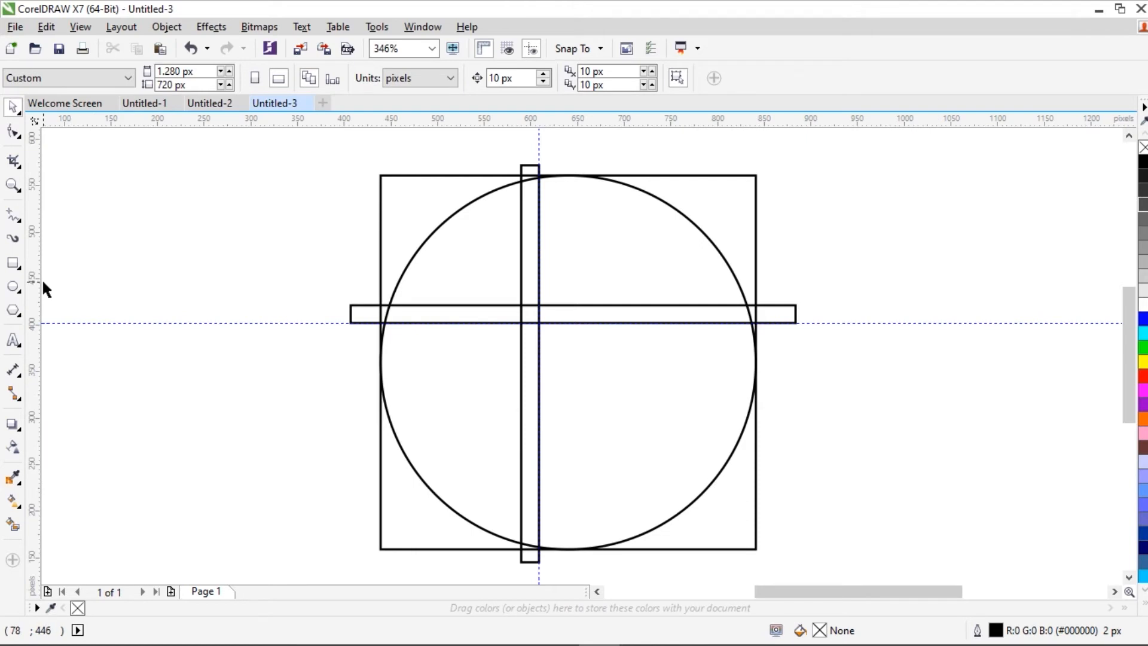
Step: Draw a circle about 145 px across in the square's upper-left area and shrink it to fit between the square's top edge and the bars
click(14, 286)
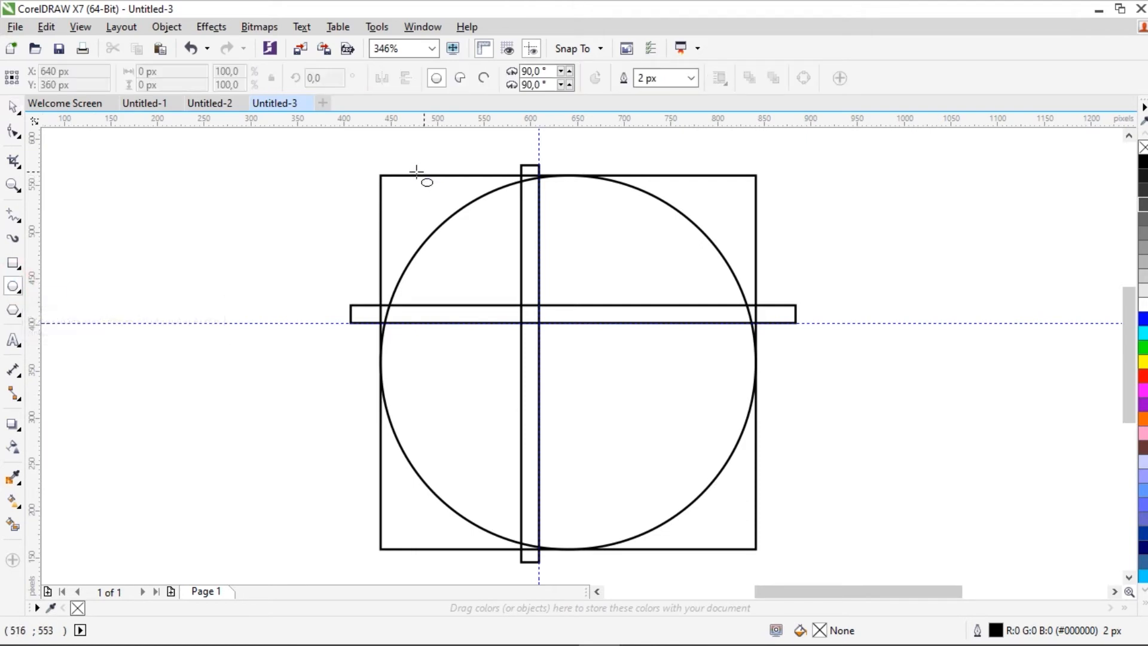
drag(431, 175, 488, 317)
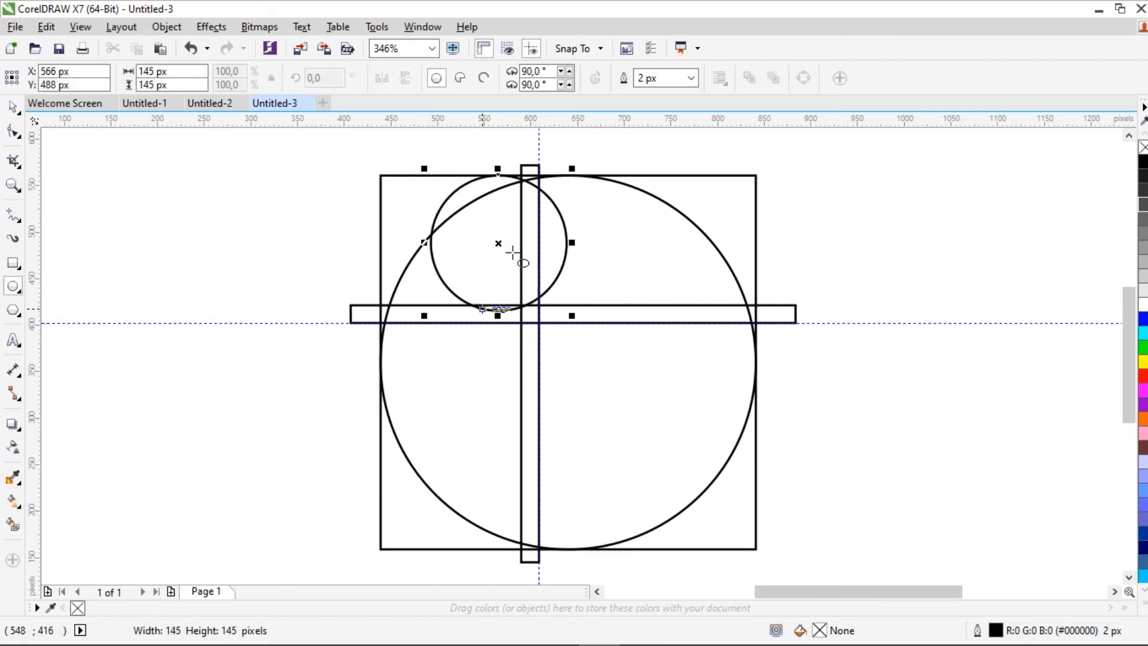
drag(497, 241, 451, 239)
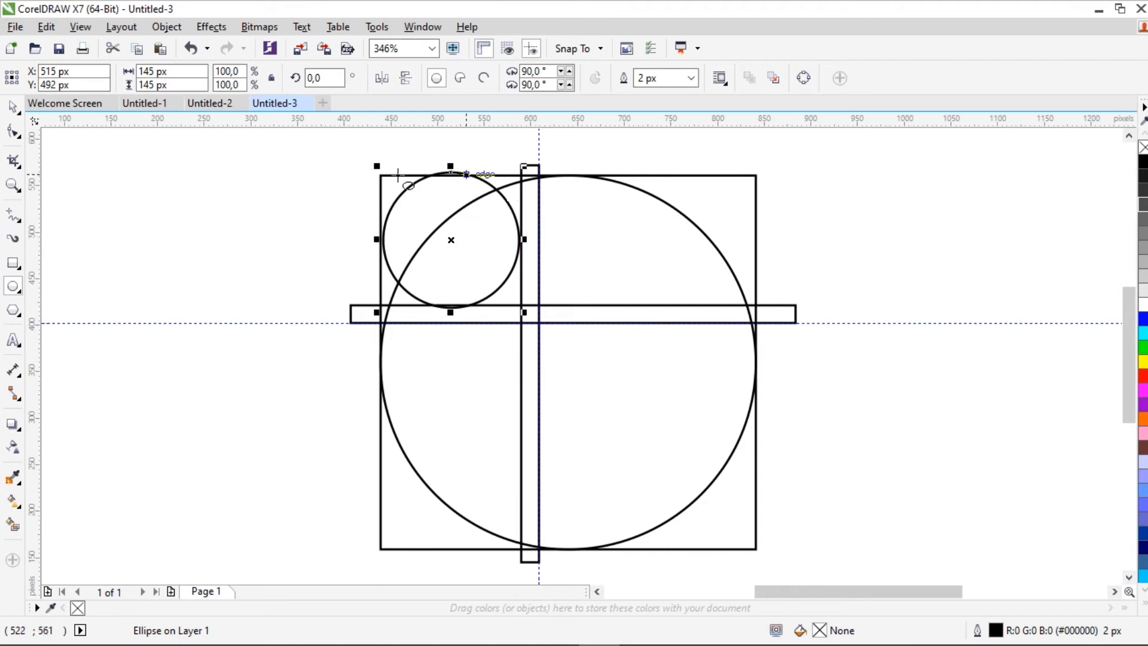
drag(520, 306, 518, 308)
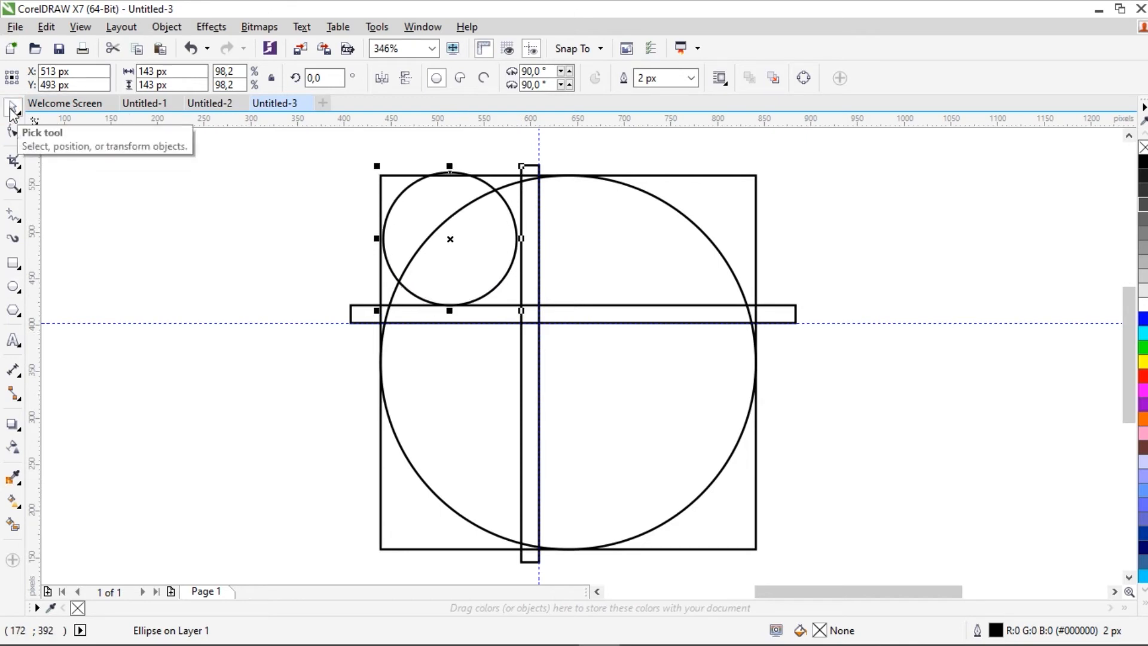
drag(378, 166, 385, 172)
click(280, 230)
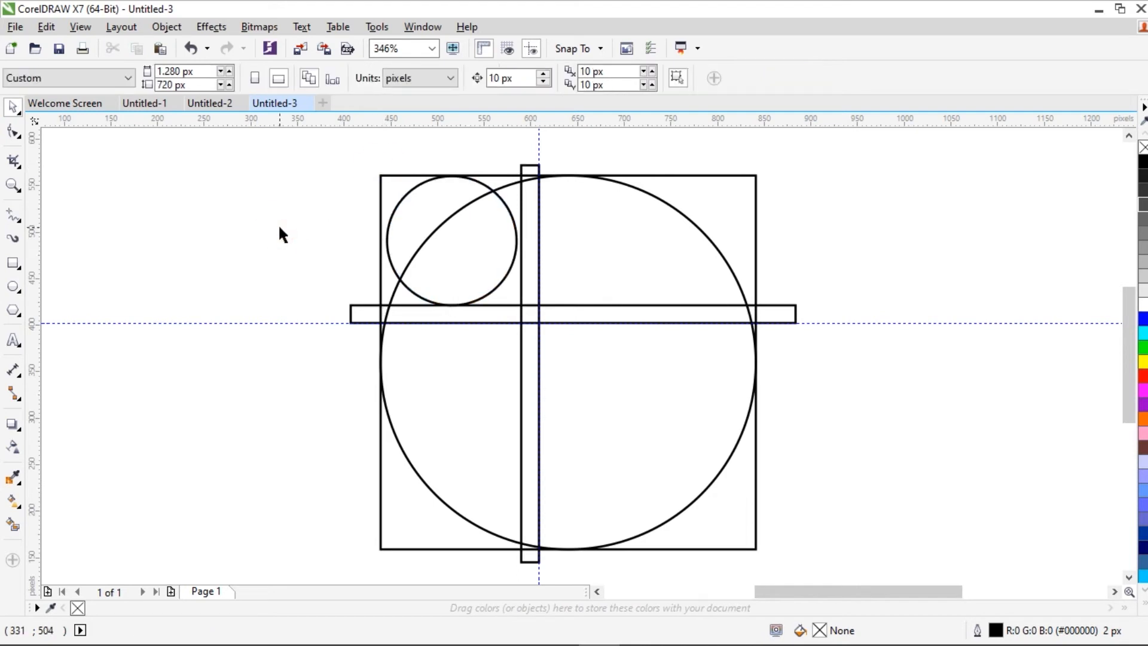
Step: Draw a circle about 216 px across in the square's lower-right area and enlarge it toward the bars' crossing to about 225 px
click(11, 288)
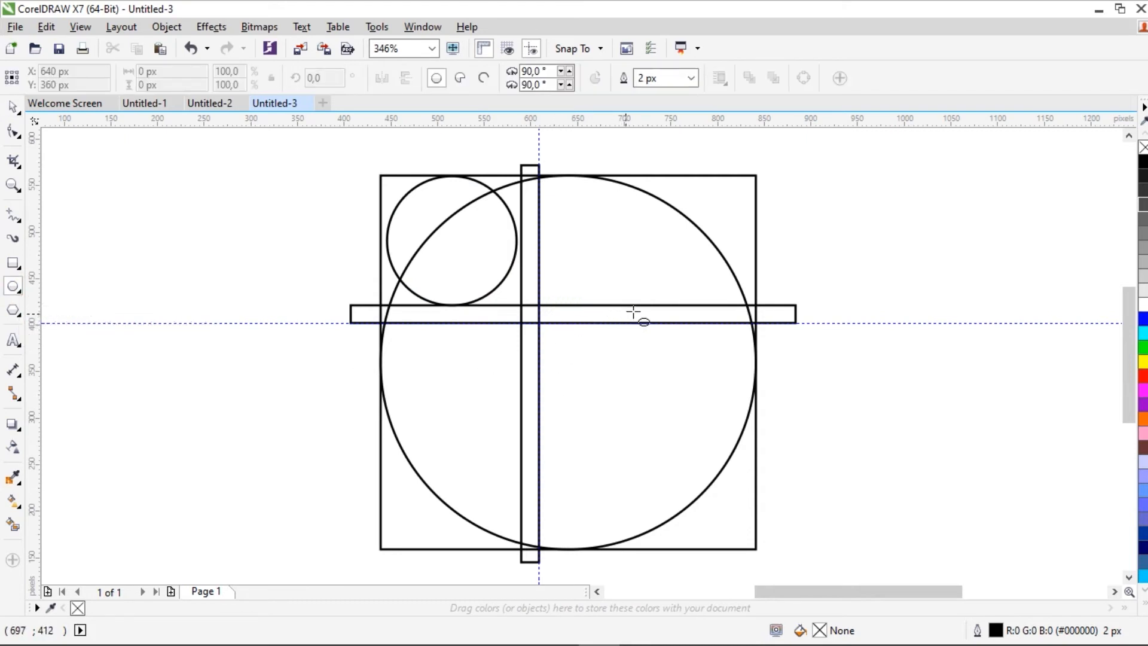
drag(639, 306, 545, 482)
drag(538, 404, 628, 426)
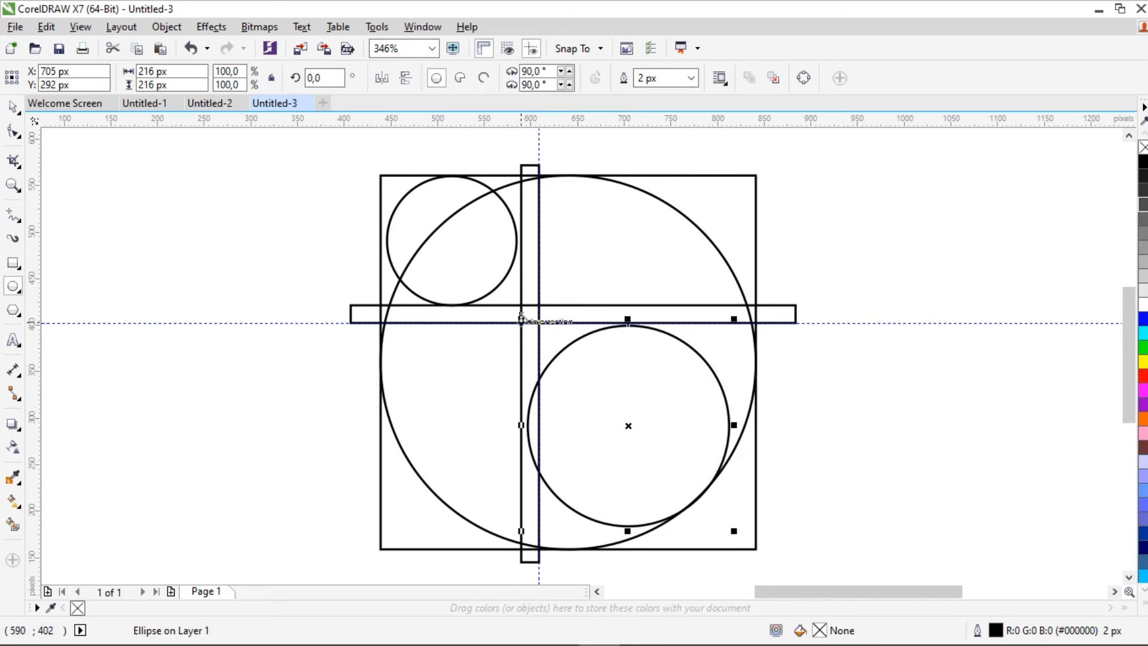
drag(522, 318, 508, 307)
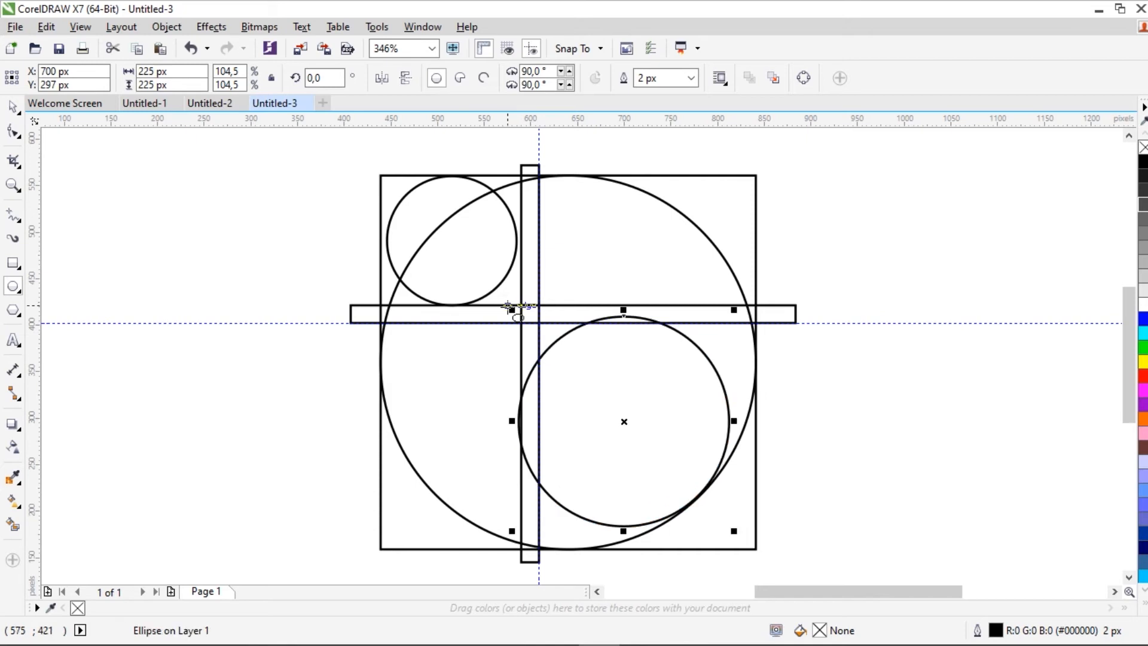
Step: Resize the lower-right circle to about 228 px, with its left side touching the vertical bar's left edge
click(12, 182)
drag(333, 339, 595, 477)
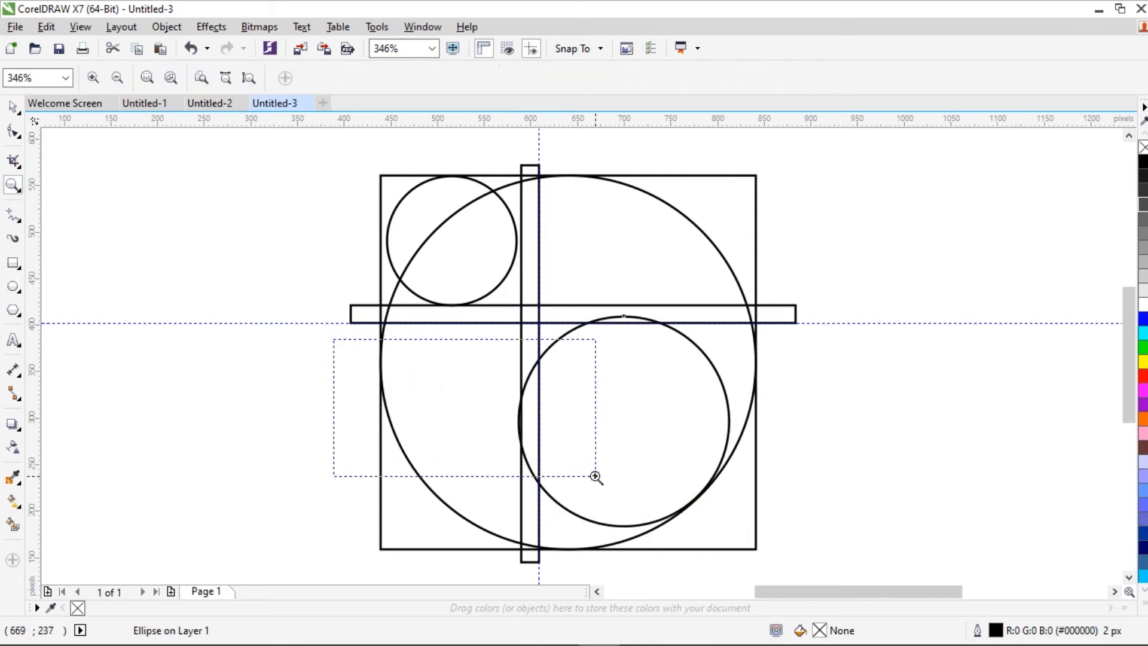
drag(595, 477, 602, 478)
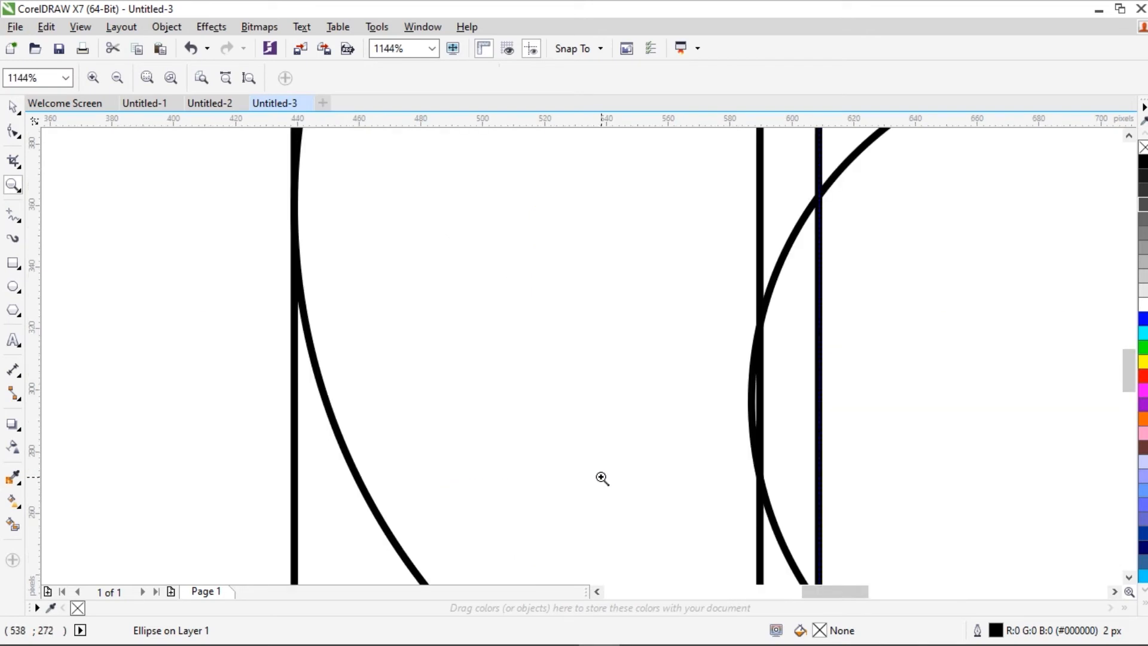
mouse_move(1132, 383)
mouse_down()
mouse_move(1132, 369)
mouse_move(1132, 387)
mouse_up()
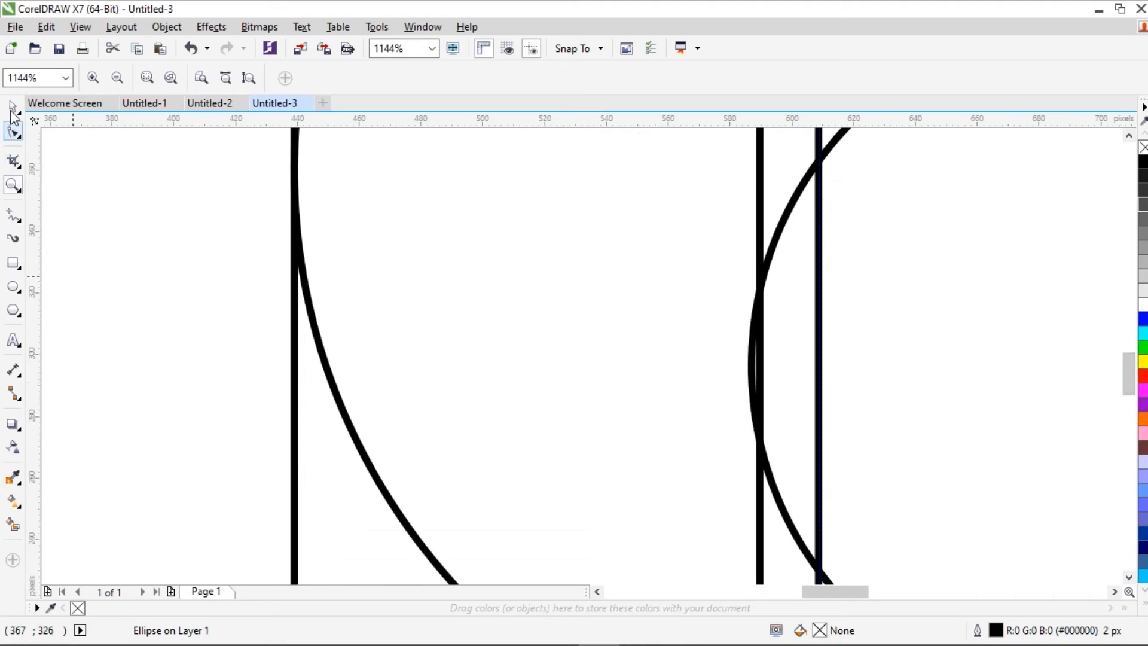
key(space)
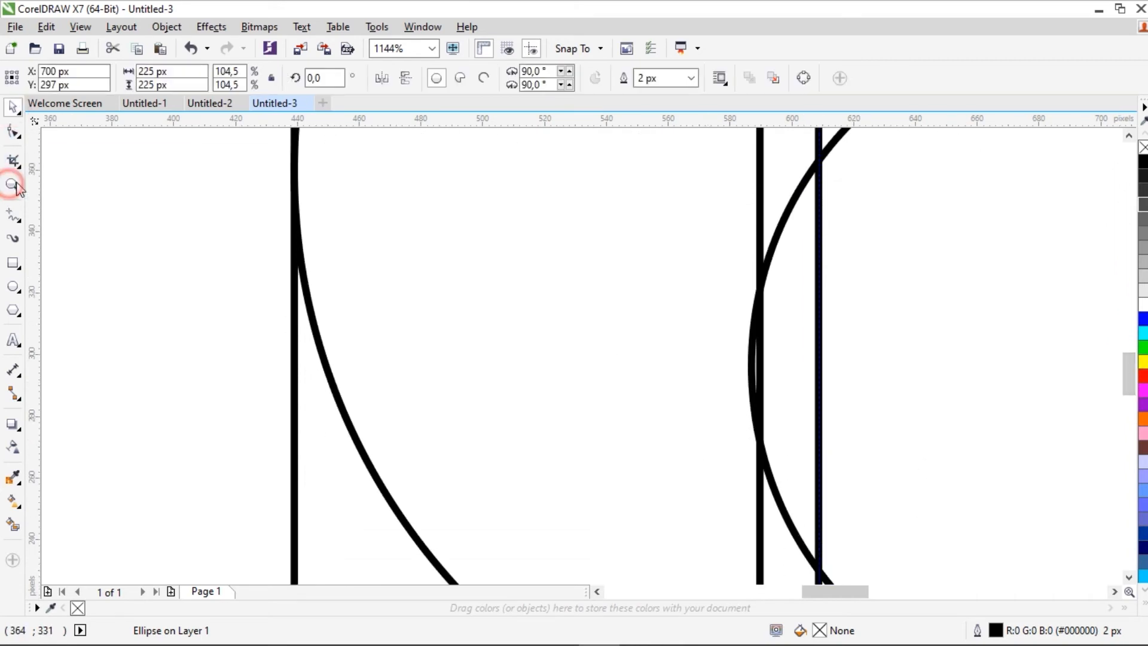
click(12, 186)
click(115, 79)
click(12, 107)
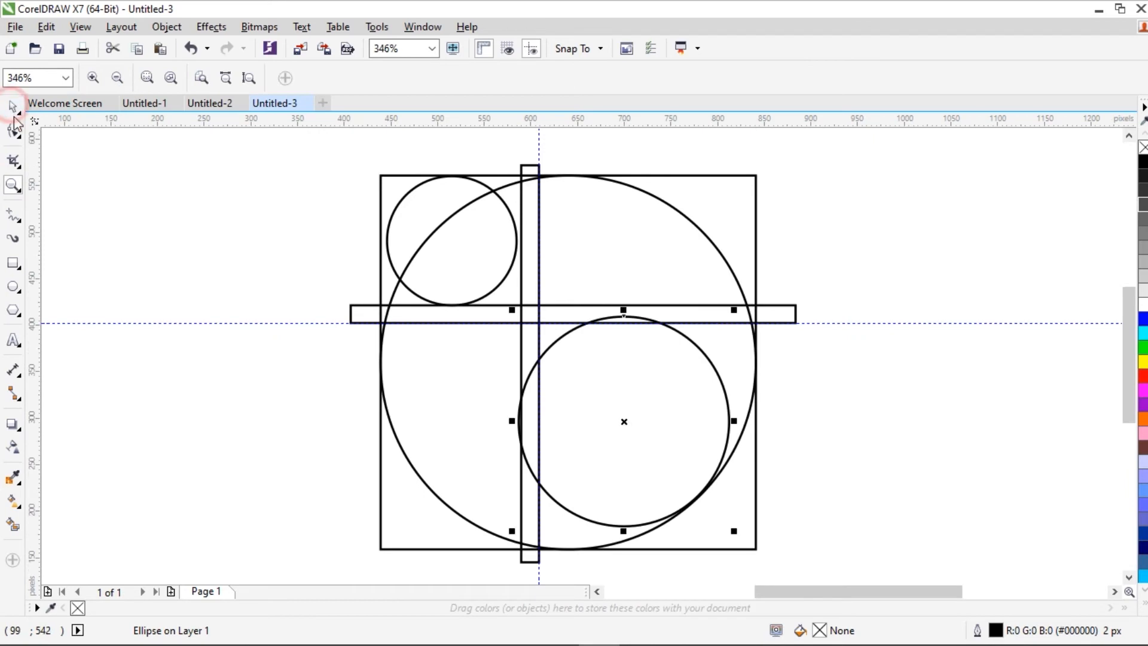
click(512, 531)
drag(735, 530, 743, 537)
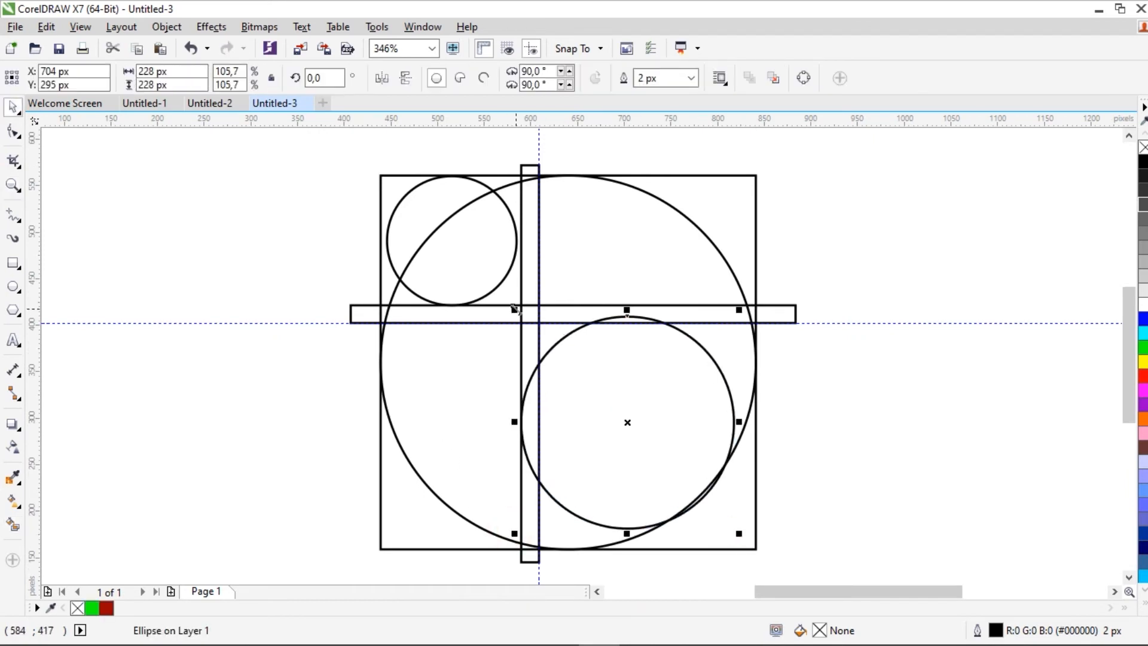
drag(515, 309, 515, 309)
click(820, 428)
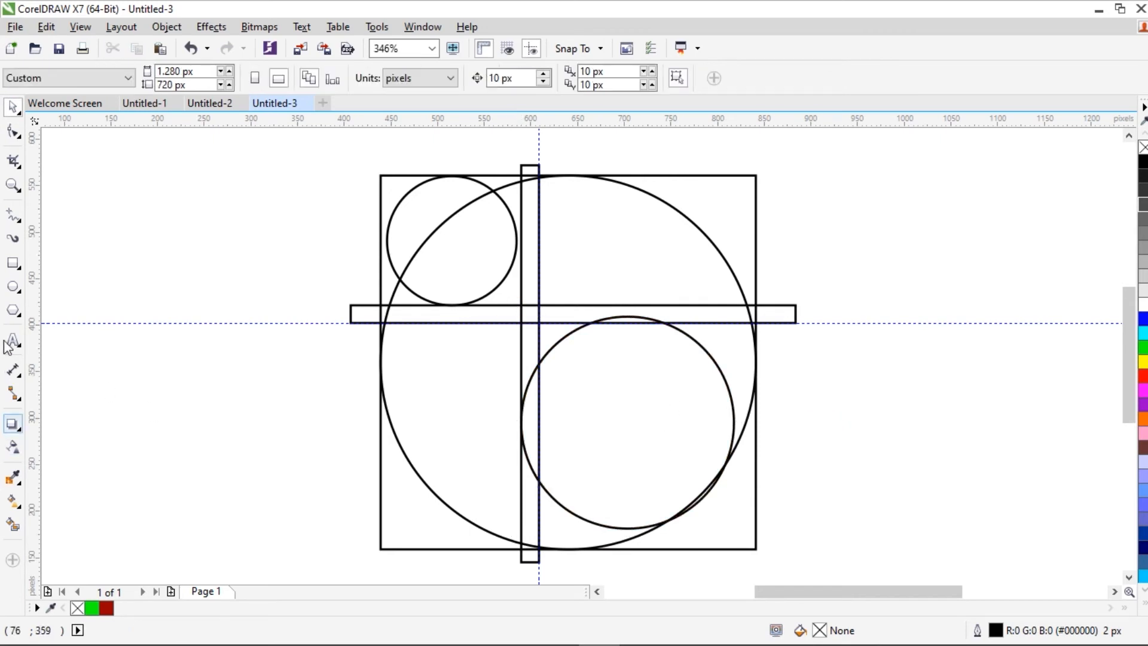
Step: Smart Fill the lower-left crescent area and both parts of the small upper-left circle in green with a 2 px dark red outline
click(12, 526)
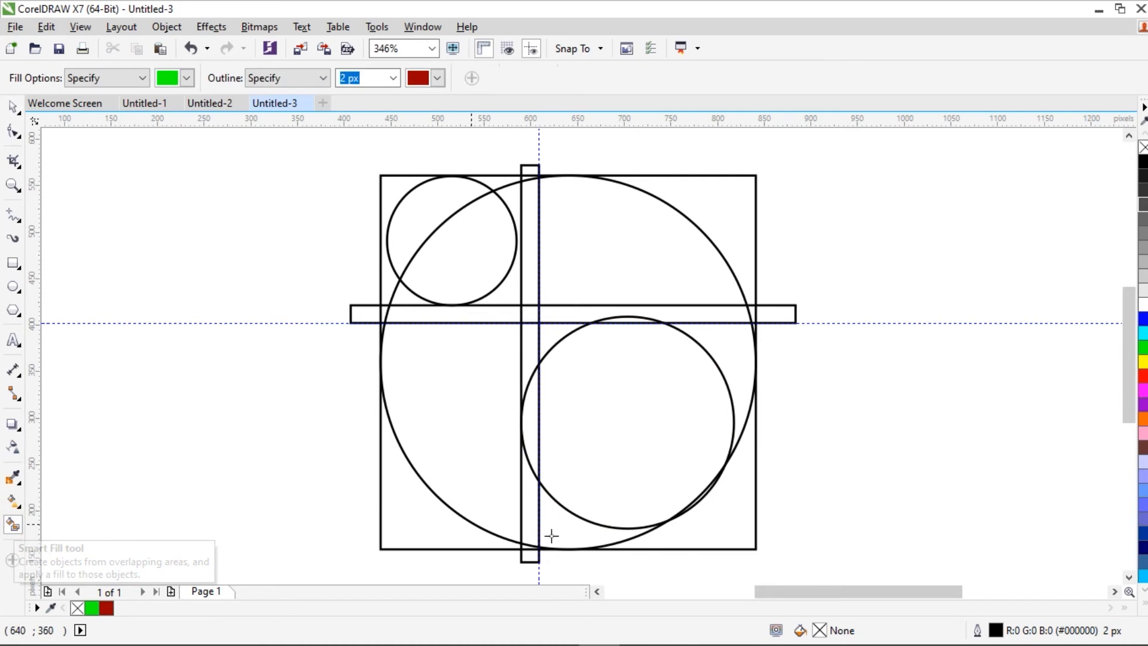
click(553, 526)
click(532, 509)
click(480, 468)
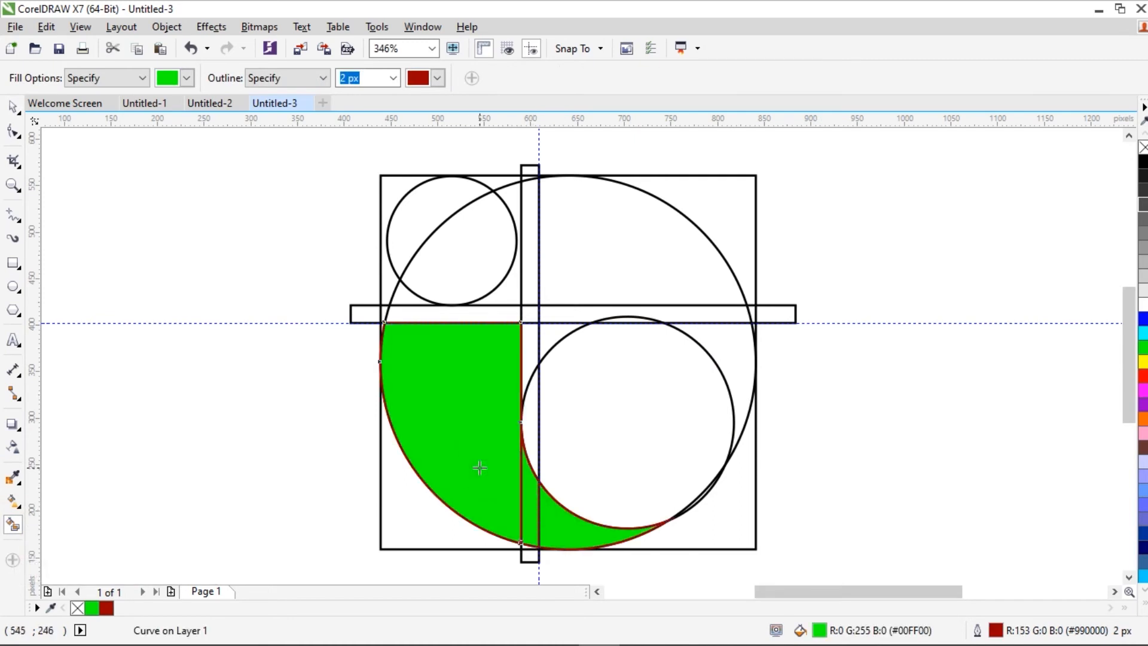
click(457, 257)
click(418, 212)
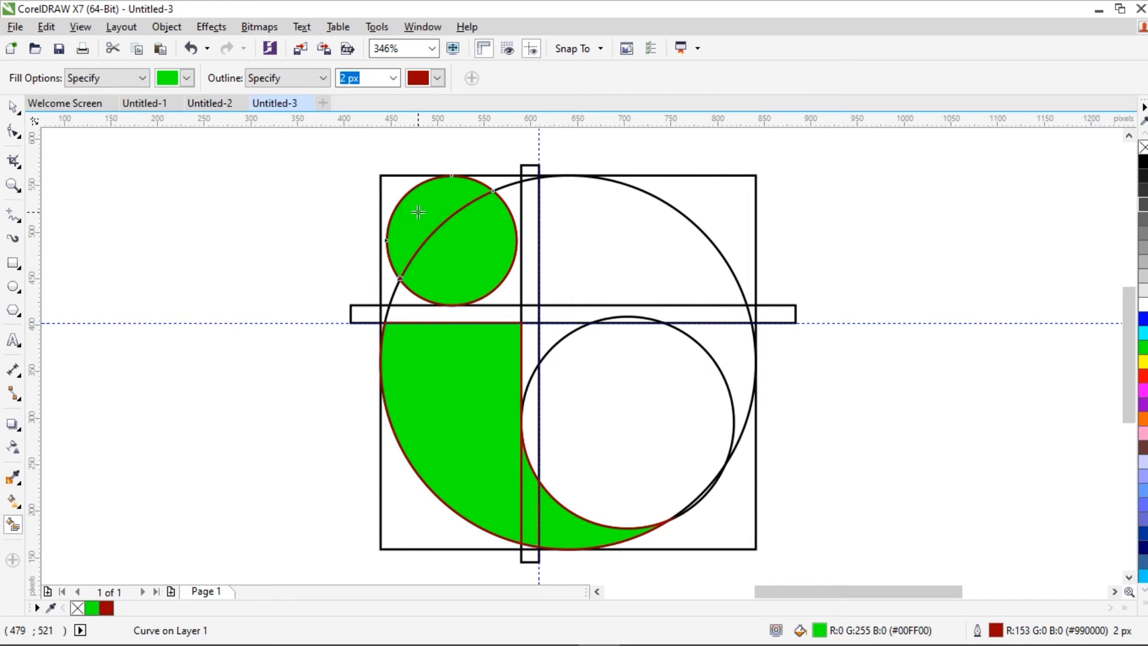
Step: Select the five green Smart Fill pieces together and move them out to the right of the construction square
click(12, 106)
click(454, 253)
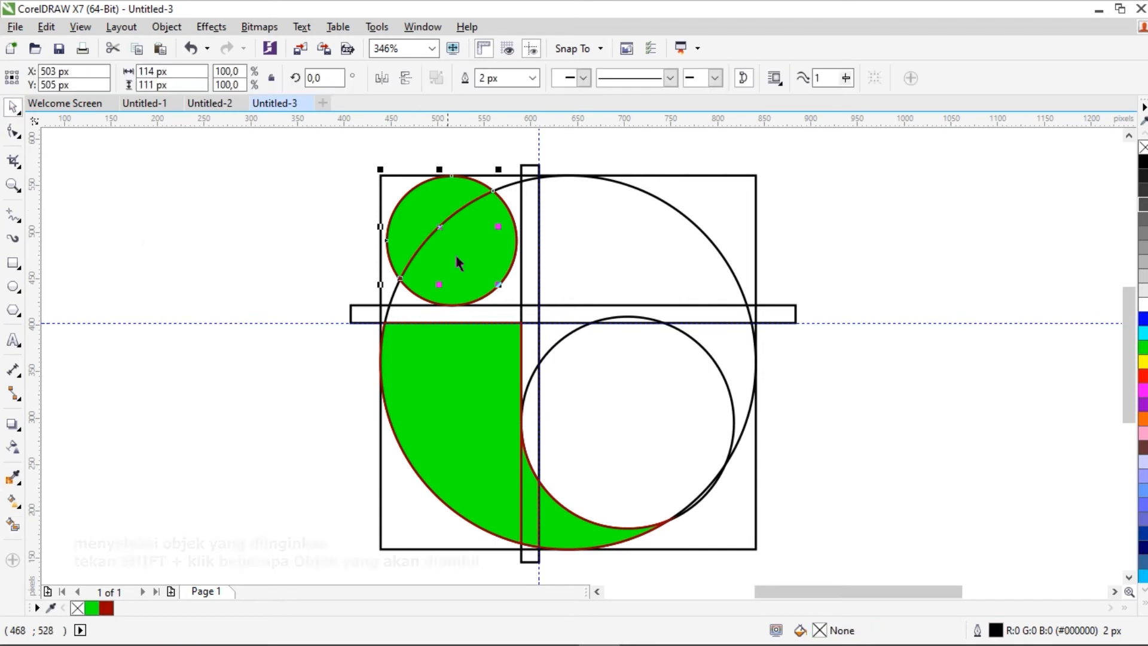
shift+click(461, 258)
shift+click(526, 498)
shift+click(555, 519)
shift+click(521, 362)
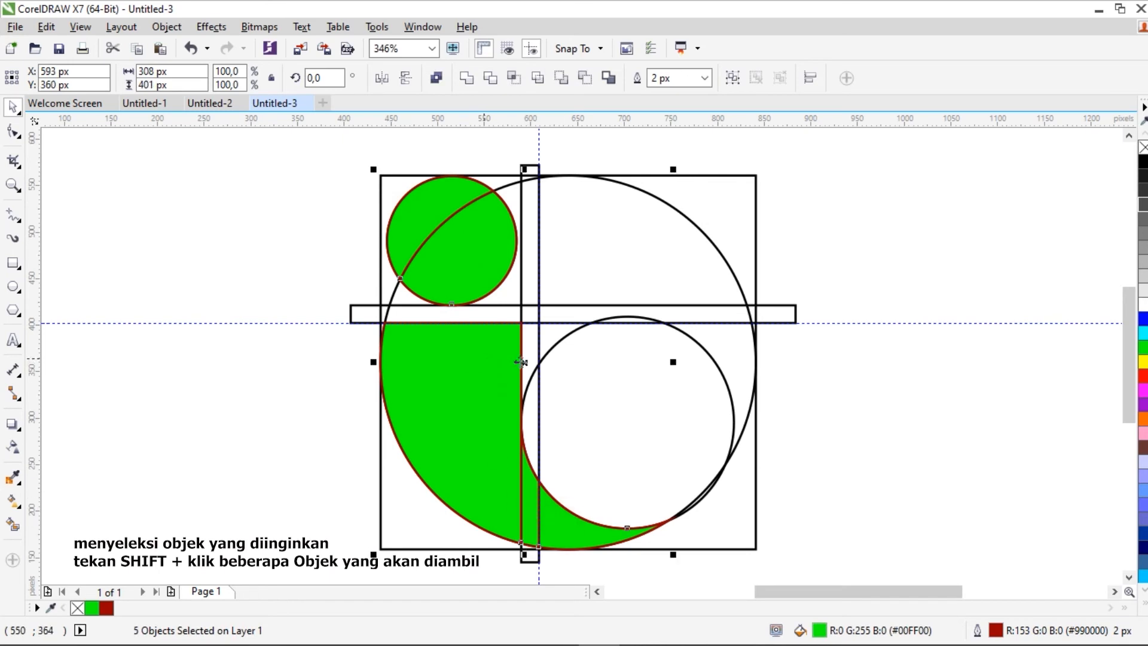
drag(525, 362, 975, 362)
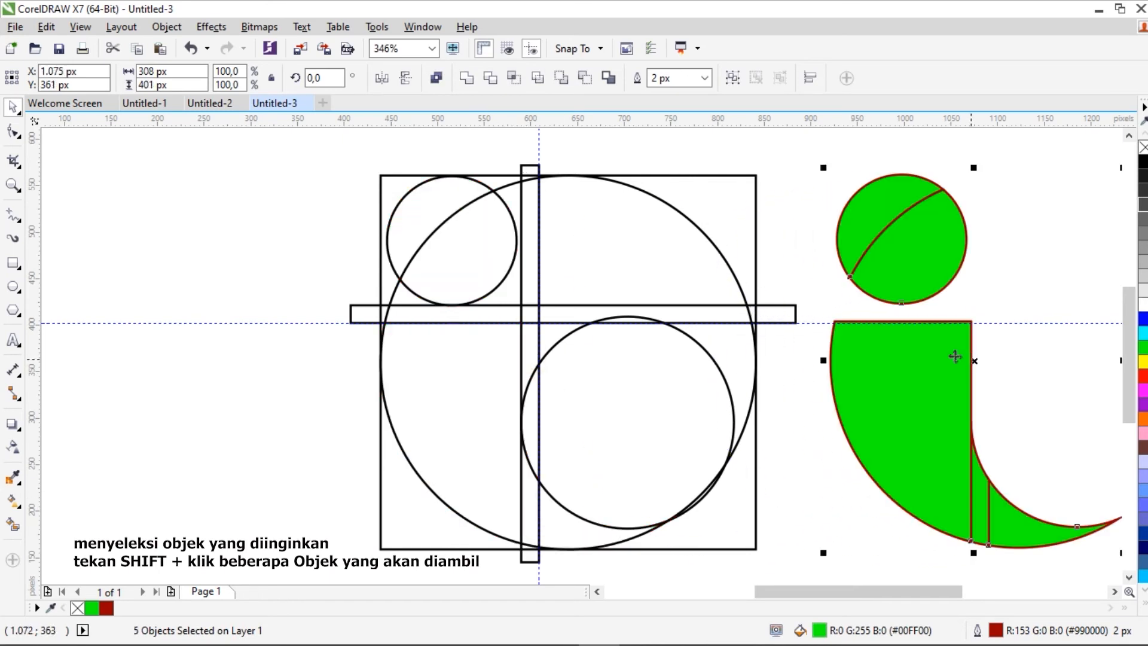
Step: Select all the black construction circles, bars and the square, and delete them
drag(348, 146, 787, 568)
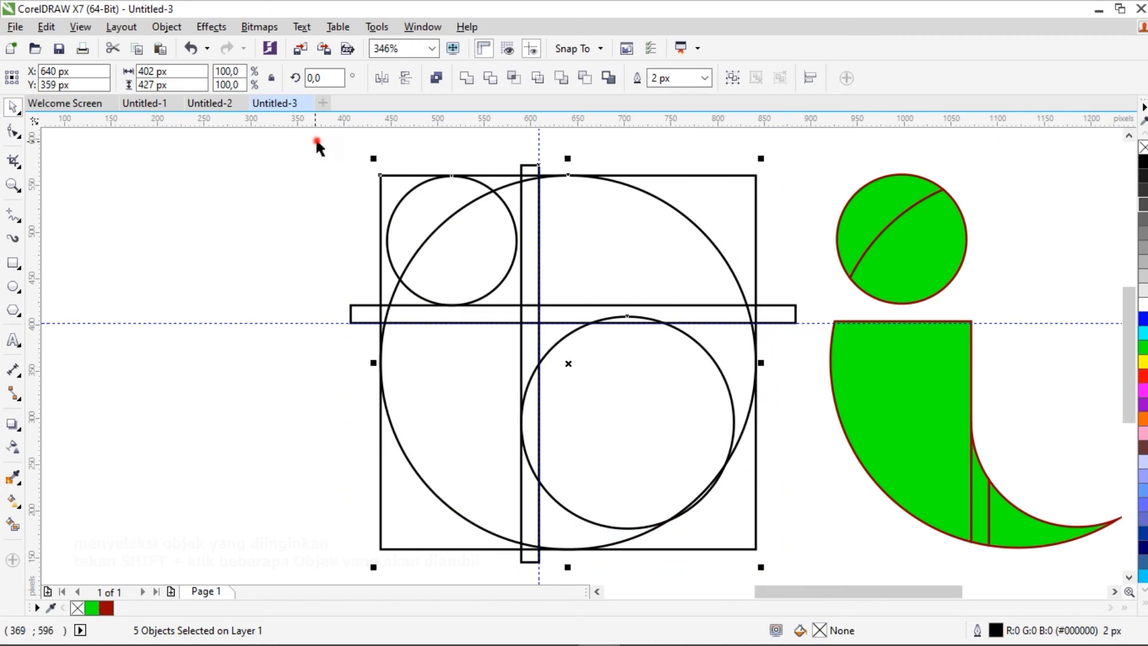
drag(321, 145, 404, 205)
drag(589, 409, 804, 570)
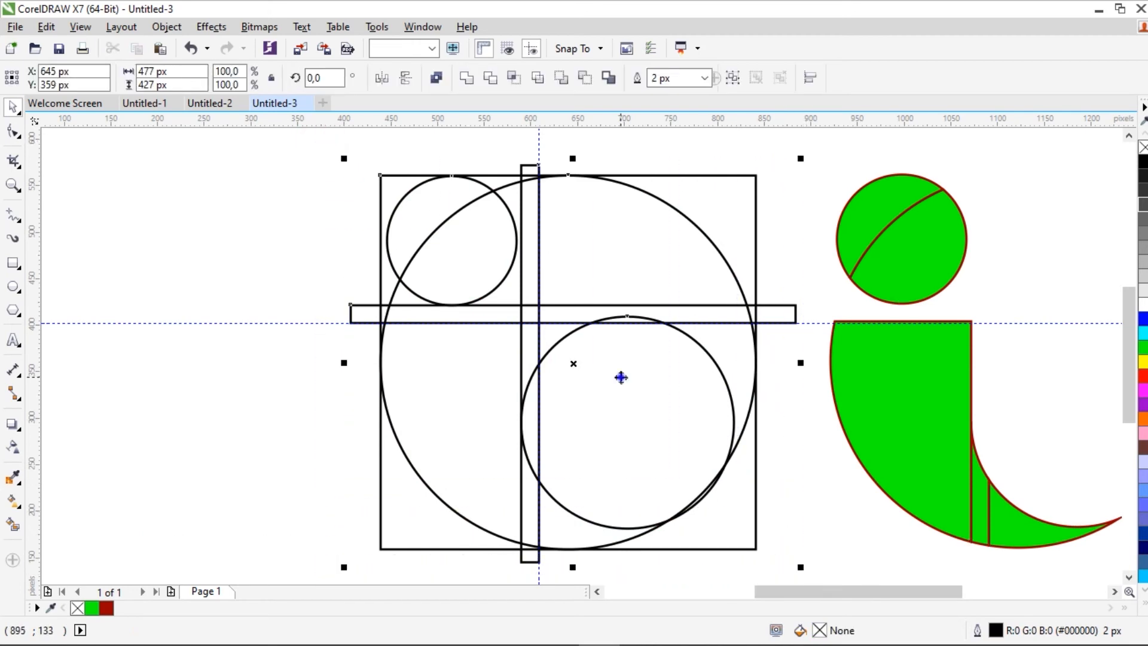
right_click(620, 378)
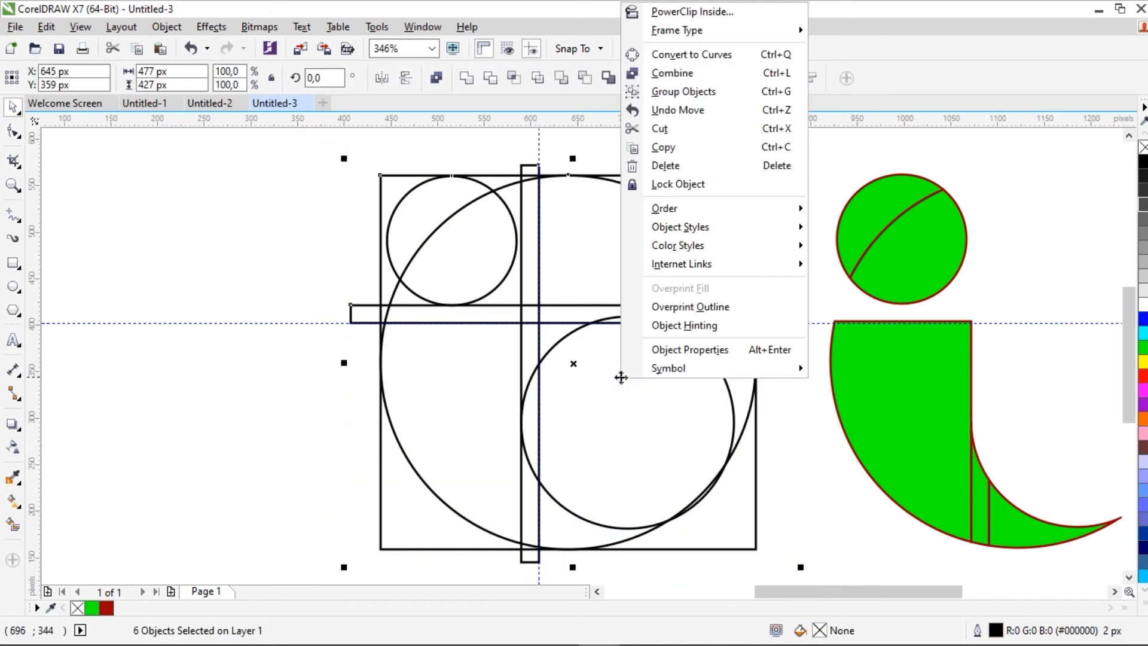
click(667, 171)
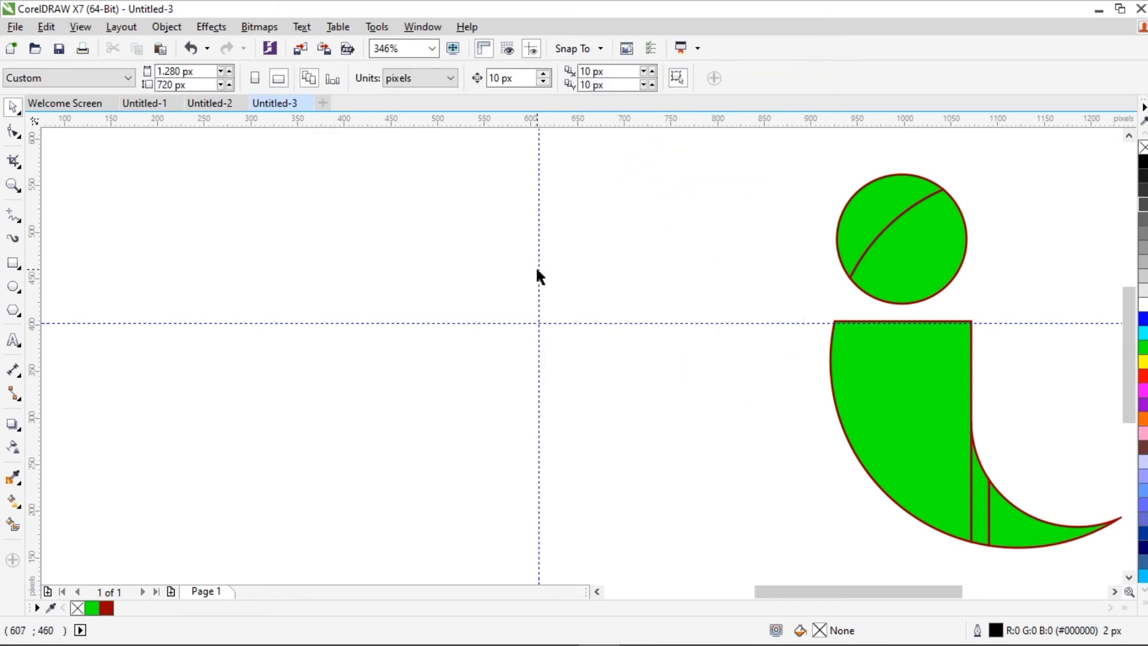
Step: Remove the vertical and horizontal guidelines from the drawing
drag(538, 269, 31, 308)
click(390, 323)
drag(426, 133, 426, 119)
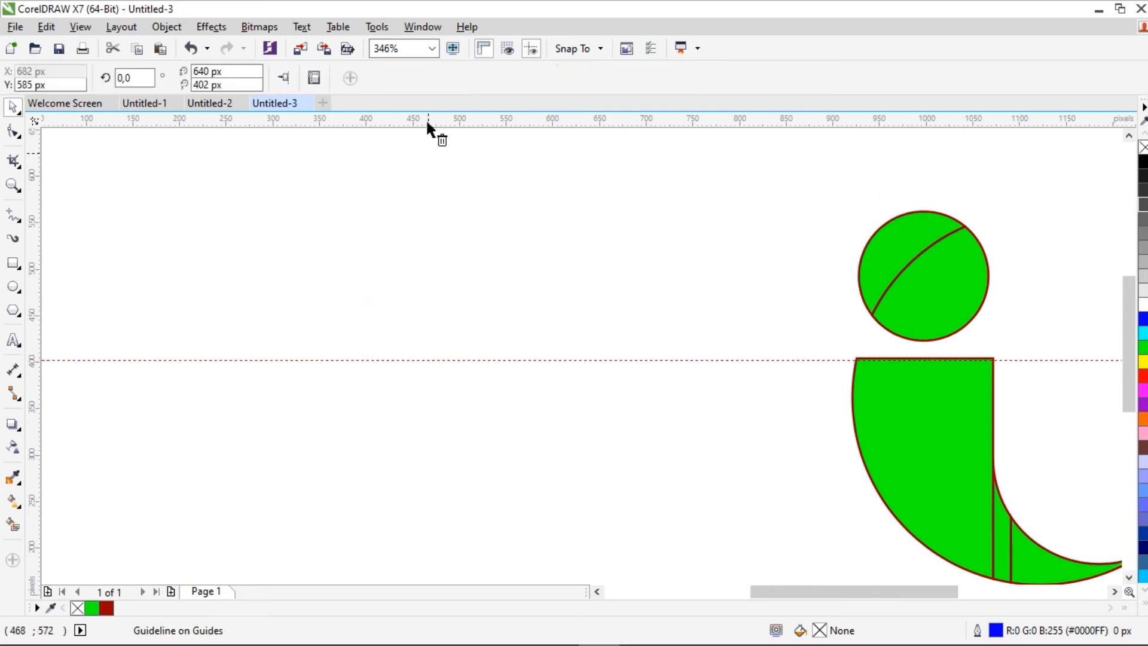
Step: Move the green pieces to the middle of the page and weld them into one curve
click(12, 185)
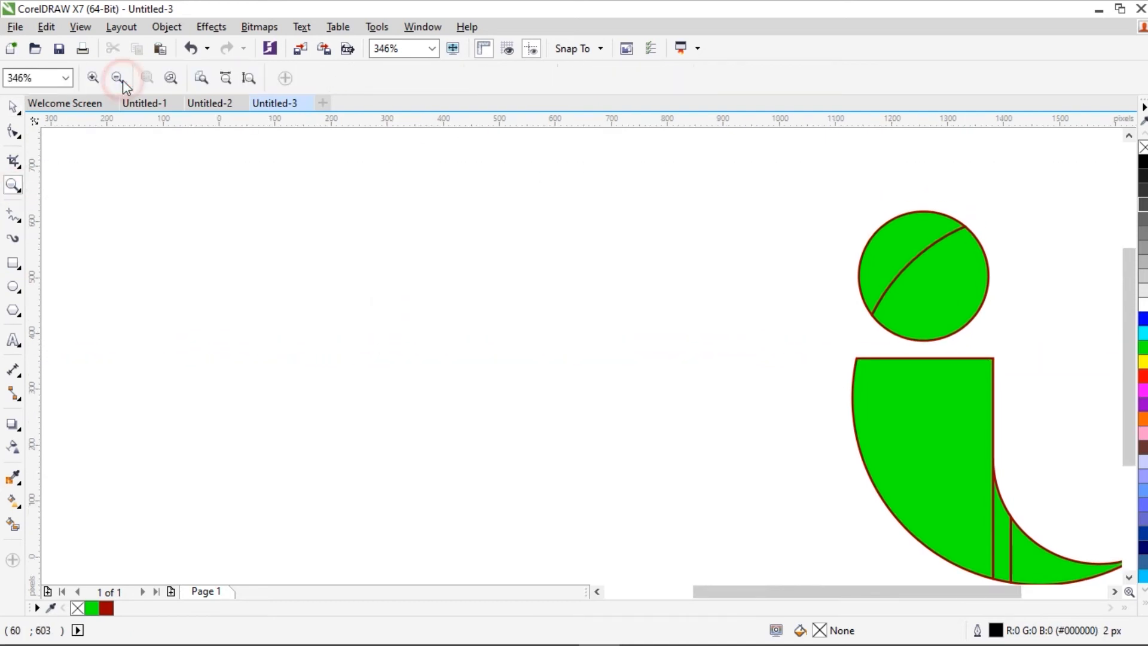
click(123, 80)
key(space)
drag(645, 214, 605, 347)
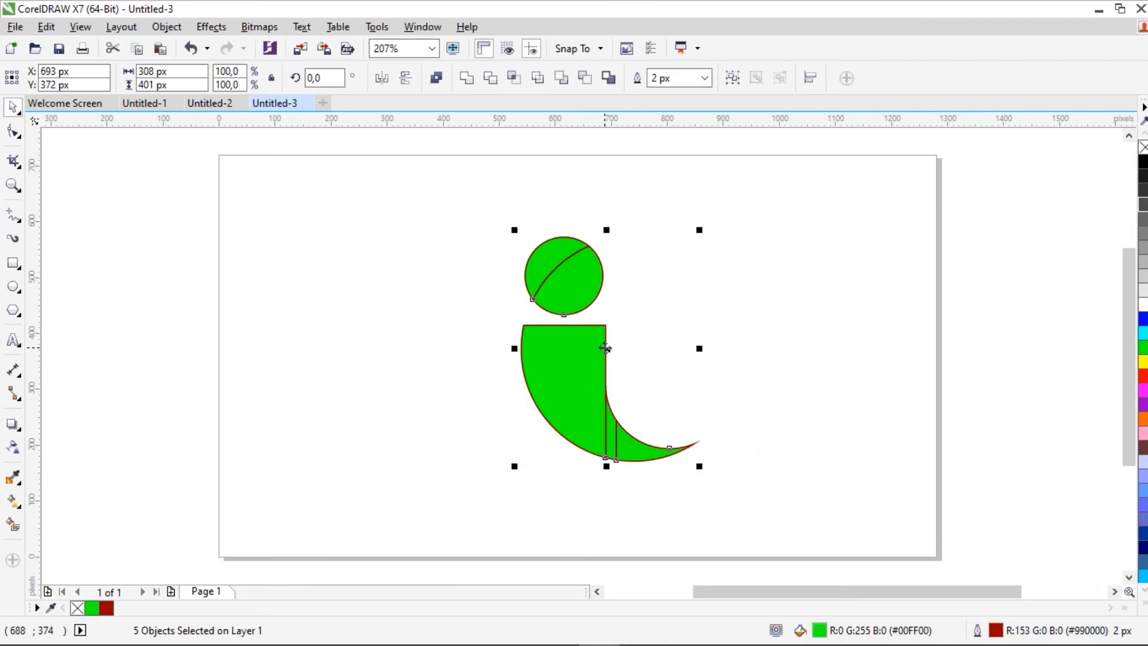
click(470, 83)
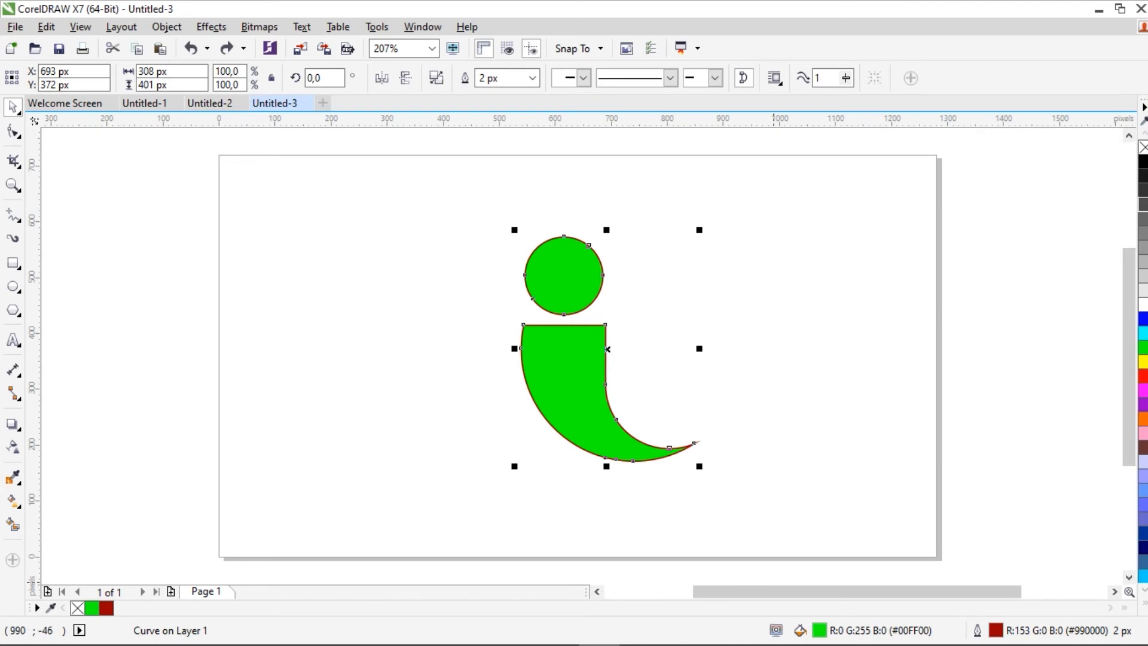
click(609, 185)
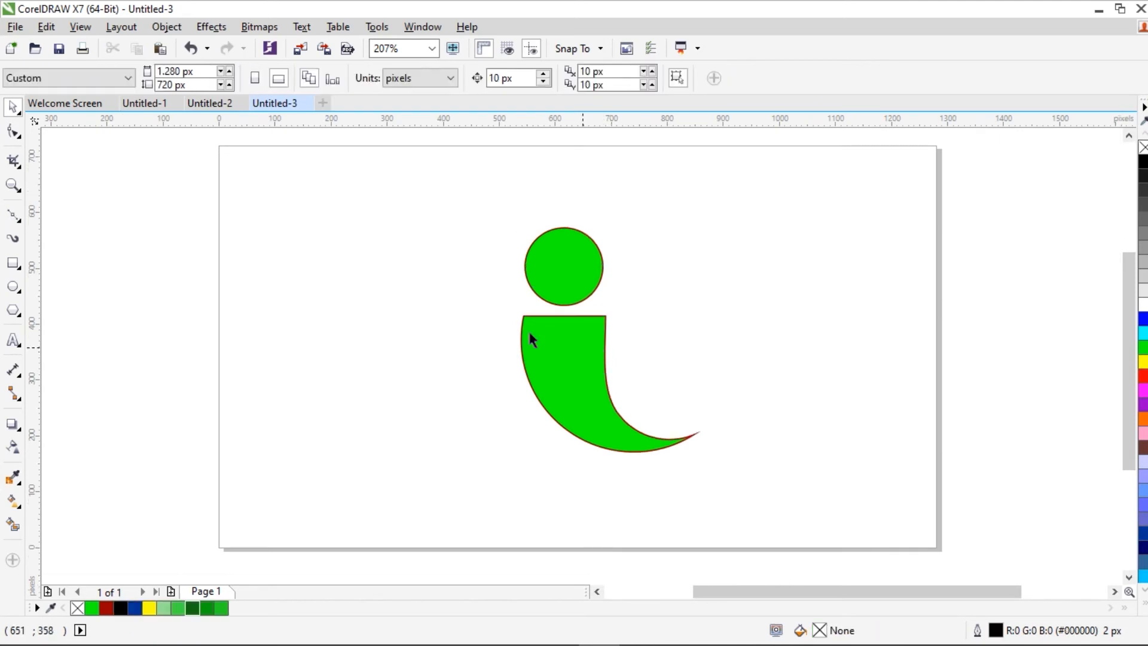
Step: Draw a straight Bézier line from the lower body's upper-left corner to its pointed lower-right tip
click(9, 217)
click(524, 316)
click(693, 435)
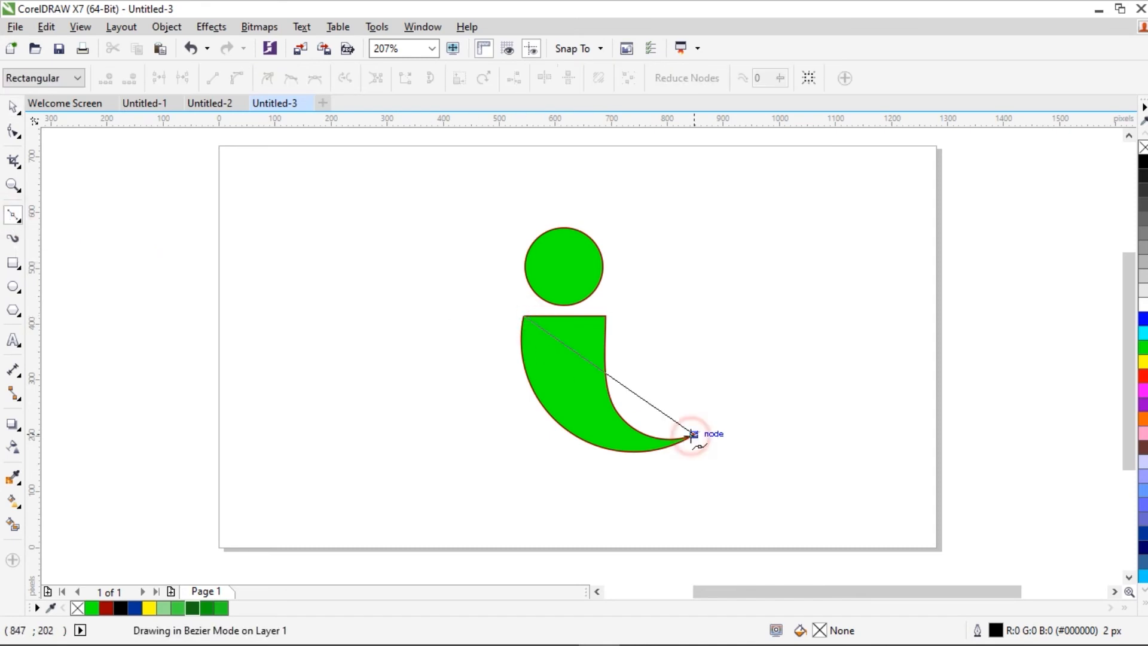
Step: Convert the diagonal line to a curve and bend it so it sweeps inside the body from corner to tip
click(12, 133)
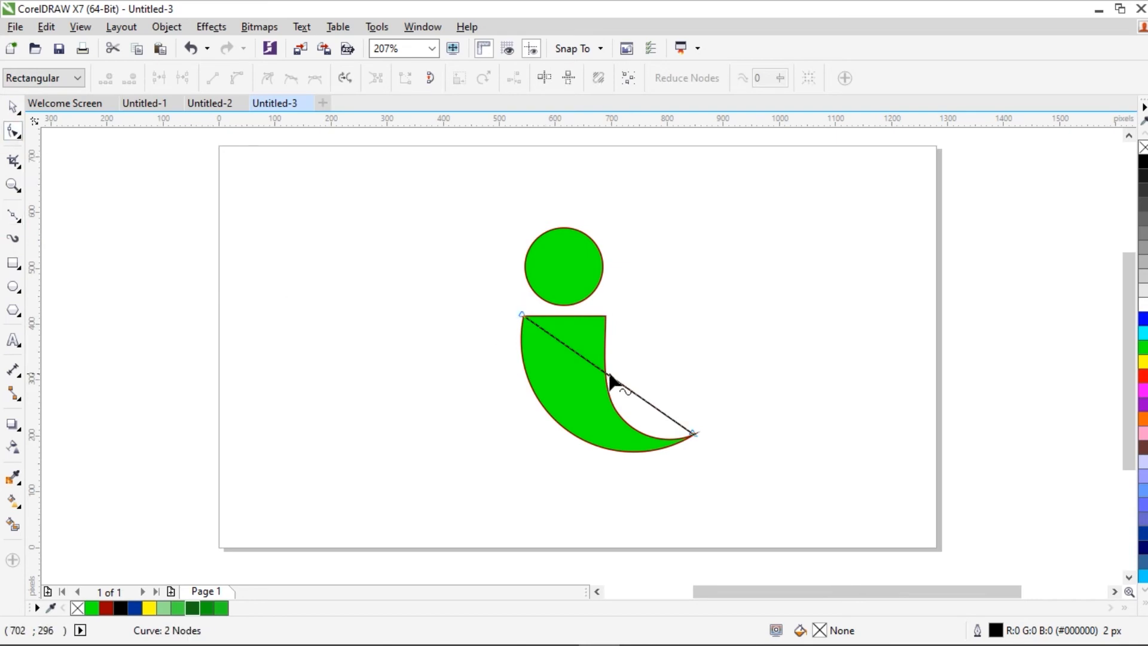
click(609, 376)
click(238, 79)
drag(579, 354, 554, 418)
drag(637, 394, 606, 451)
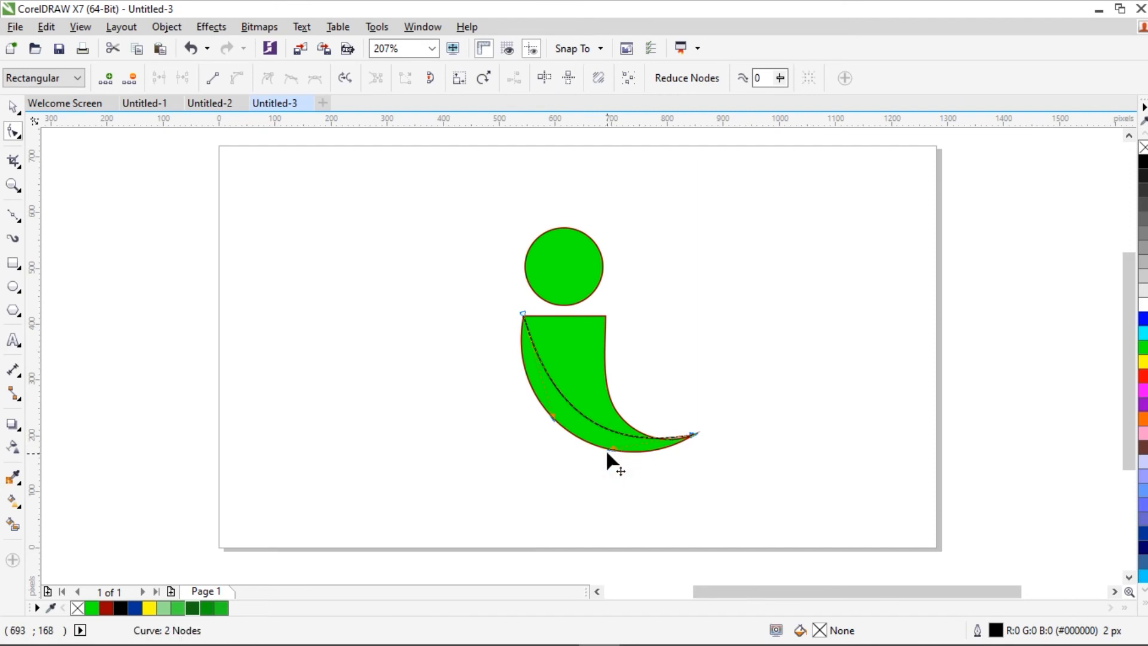
drag(547, 412, 518, 371)
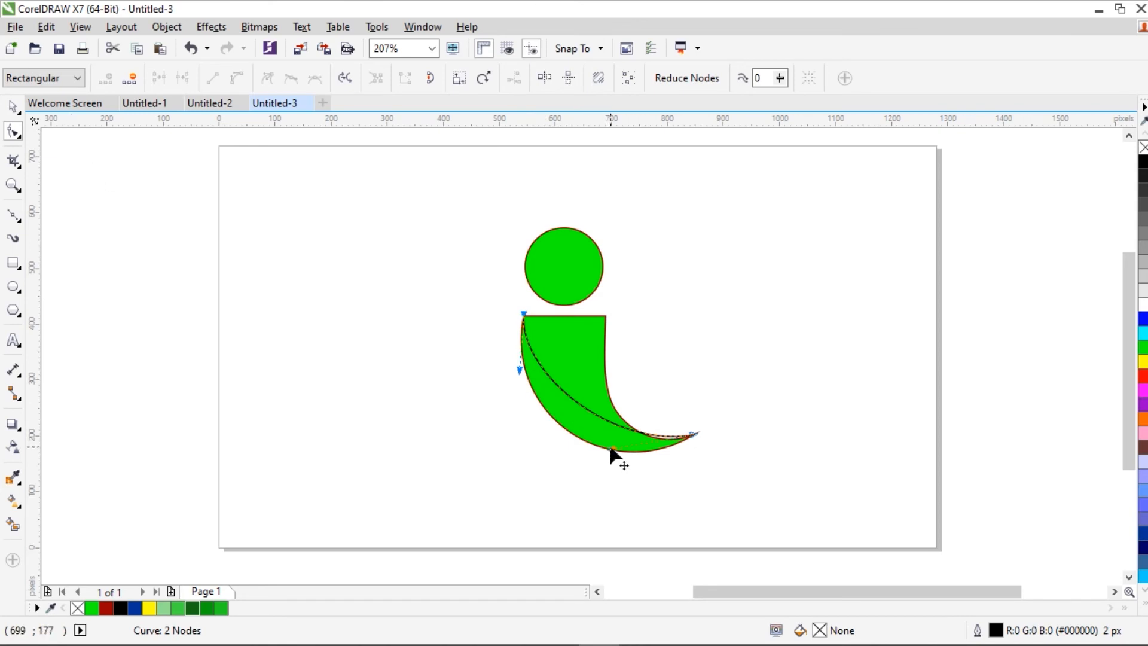
drag(610, 453, 611, 461)
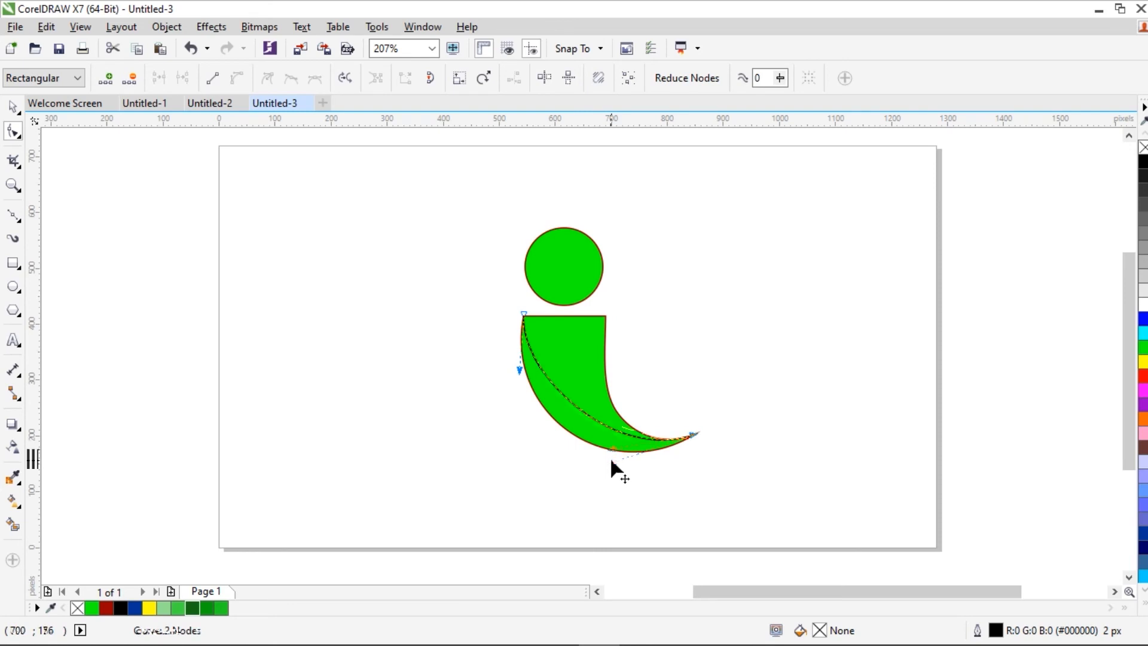
click(13, 111)
click(405, 361)
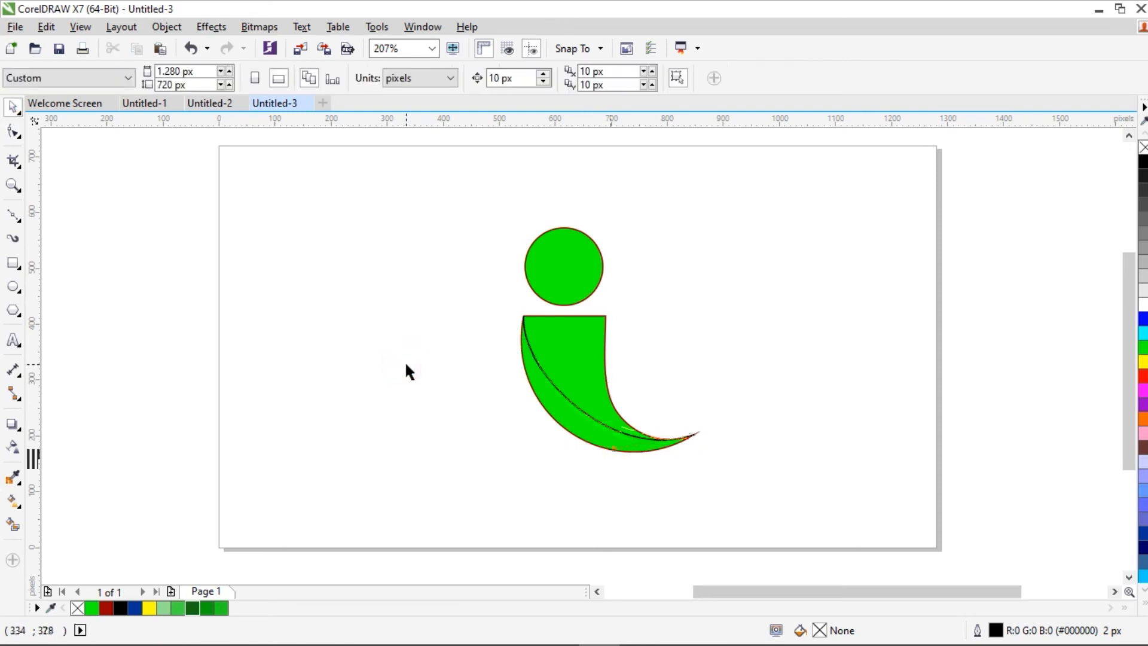
Step: Smart Fill the crescent between the new curve and the body's outer edge in yellow with a 2 px dark red outline
click(13, 182)
drag(458, 186, 760, 484)
key(space)
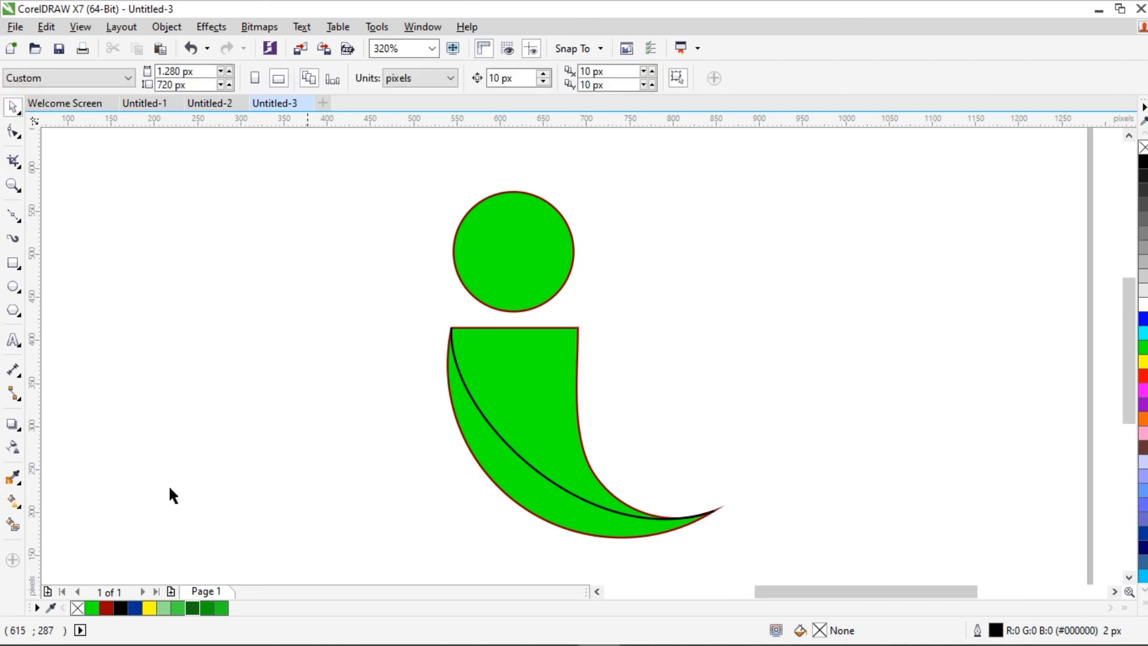
click(15, 525)
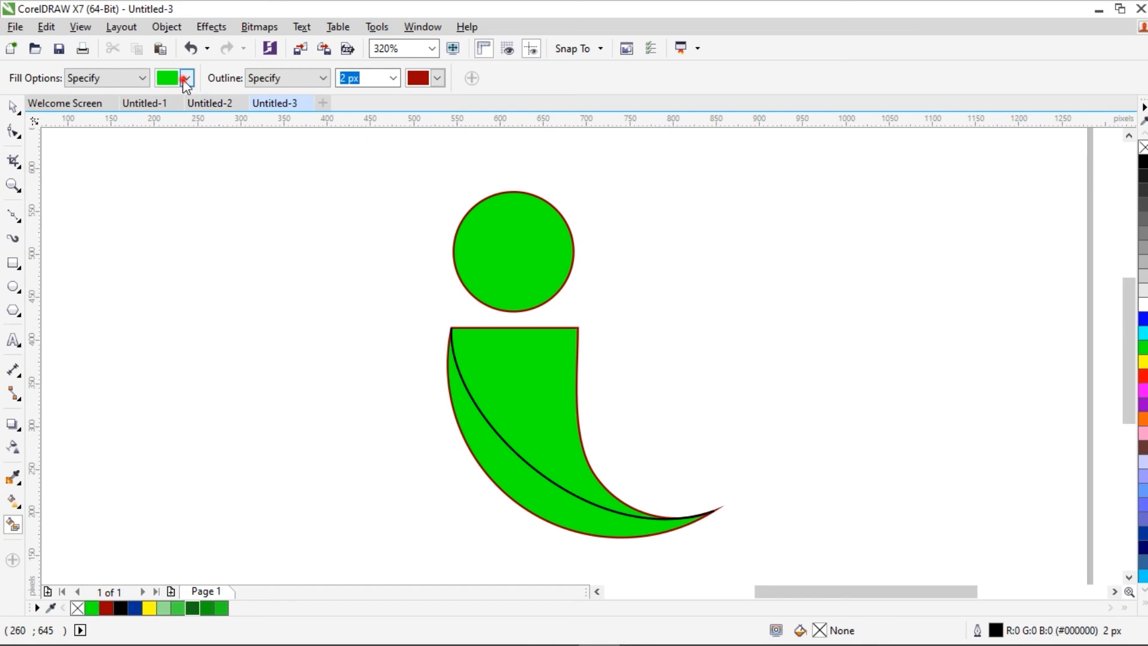
click(186, 79)
click(189, 96)
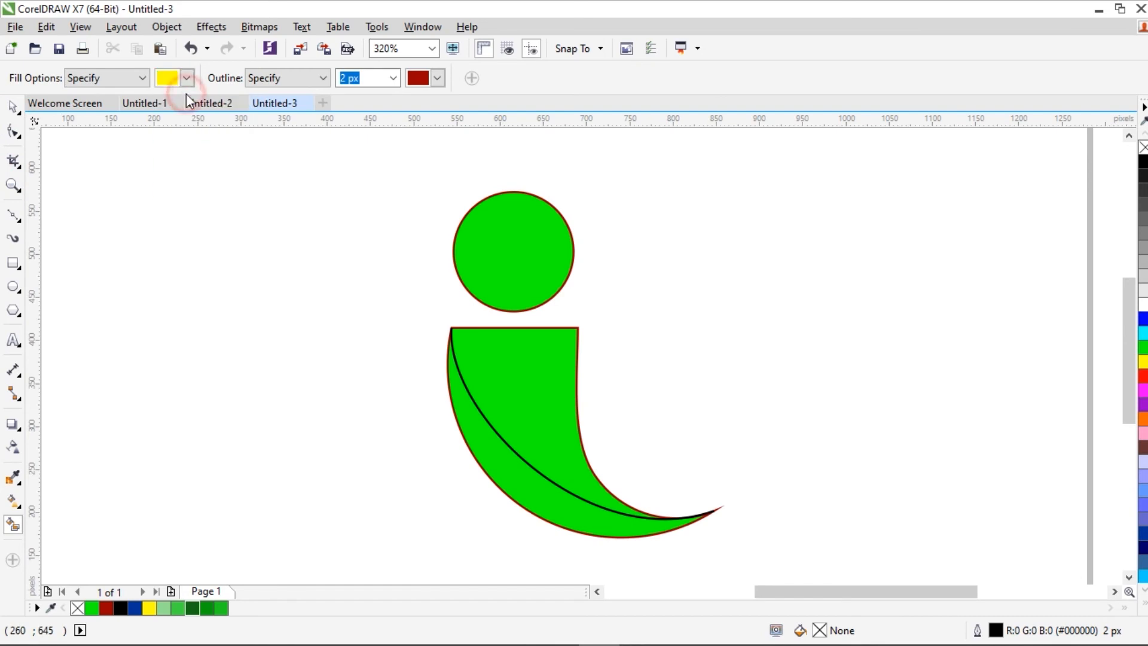
click(485, 442)
click(14, 106)
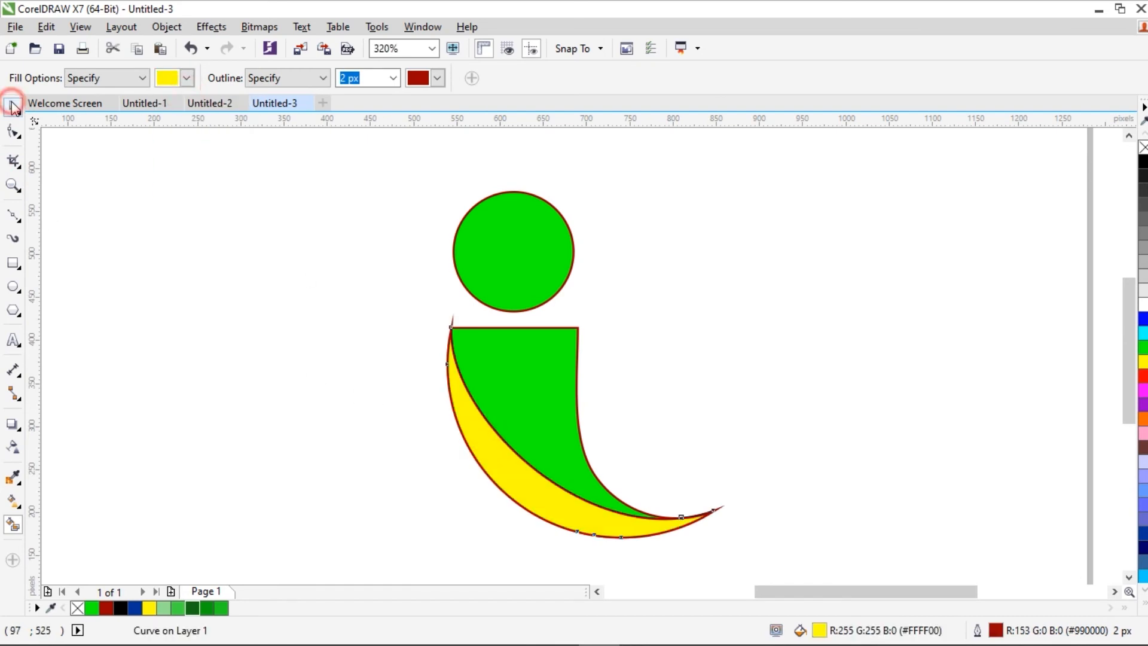
click(196, 283)
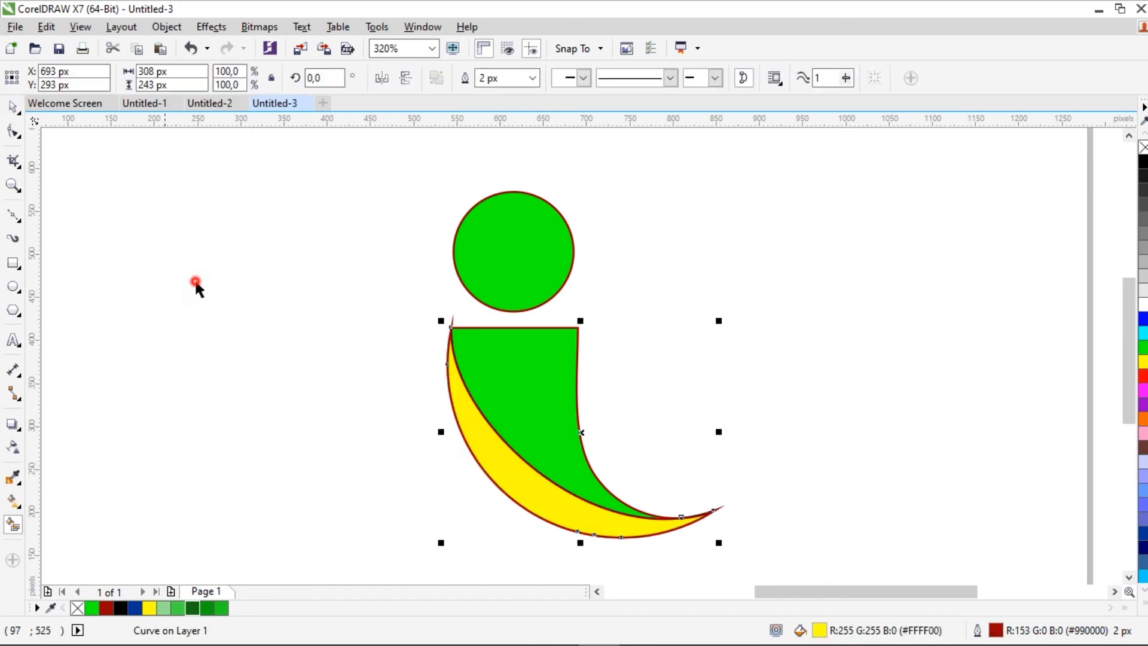
Step: Move the black dividing curve away from the logo and delete it
click(490, 428)
drag(586, 423, 794, 390)
right_click(768, 413)
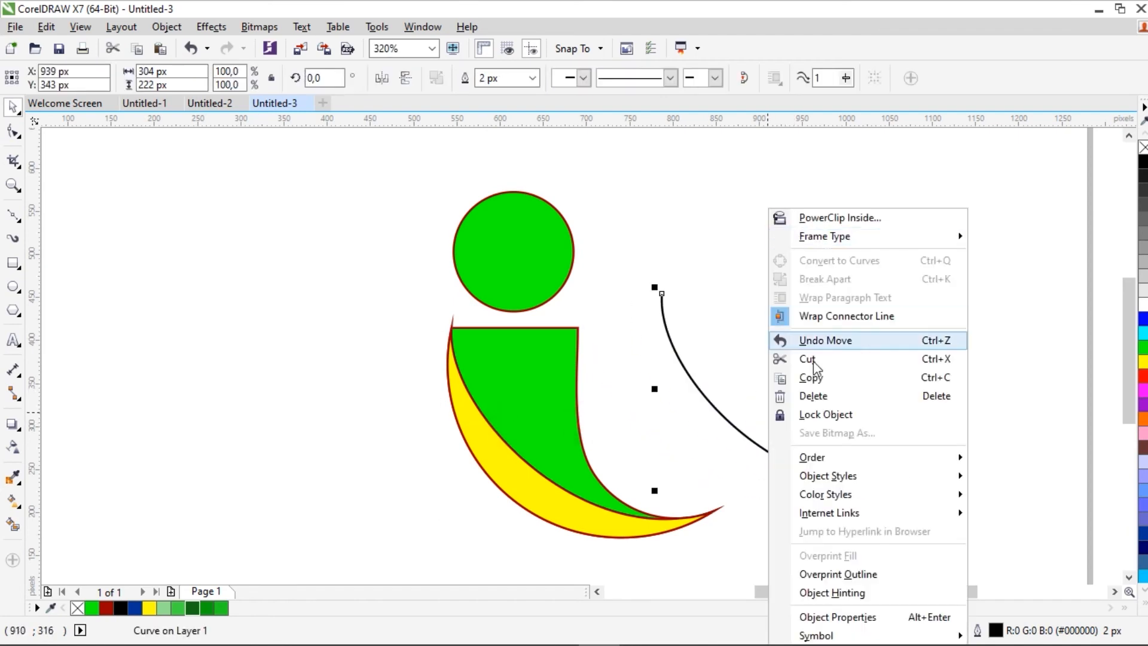
click(809, 392)
Step: Remove the outlines from the yellow crescent and the green welded shape
click(525, 484)
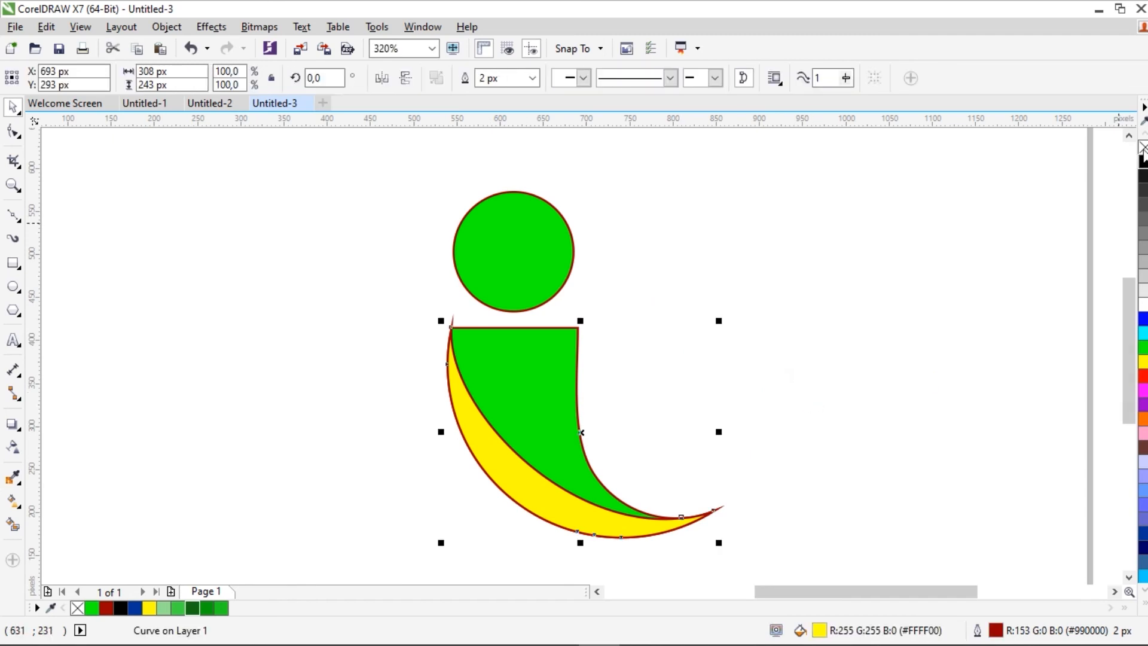
click(882, 317)
click(520, 395)
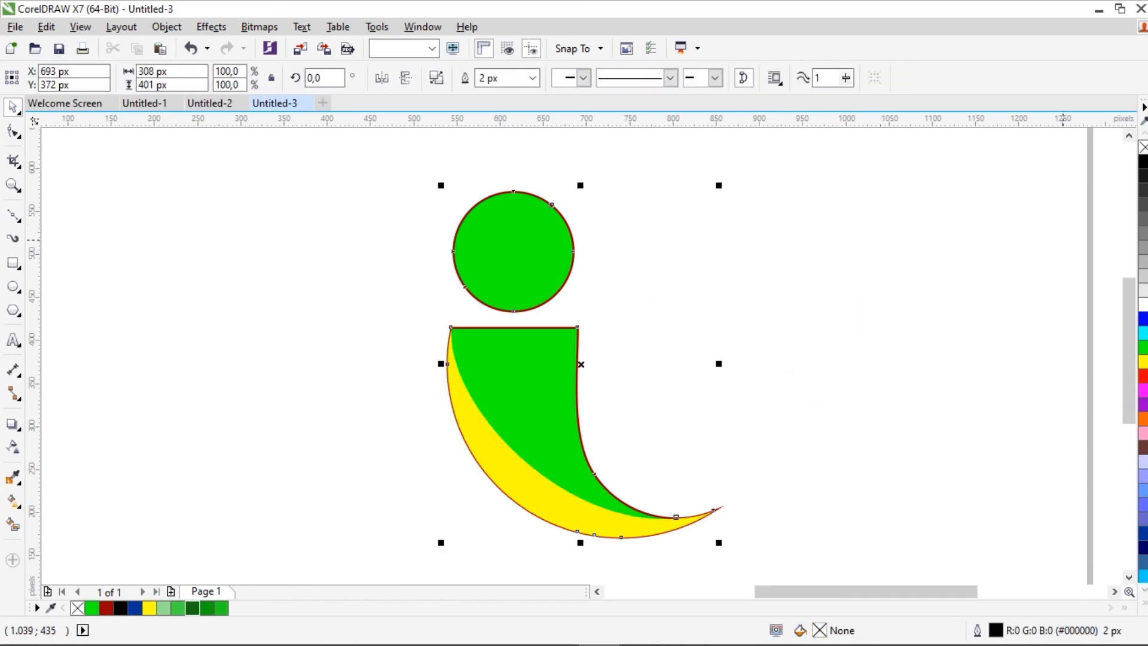
click(837, 323)
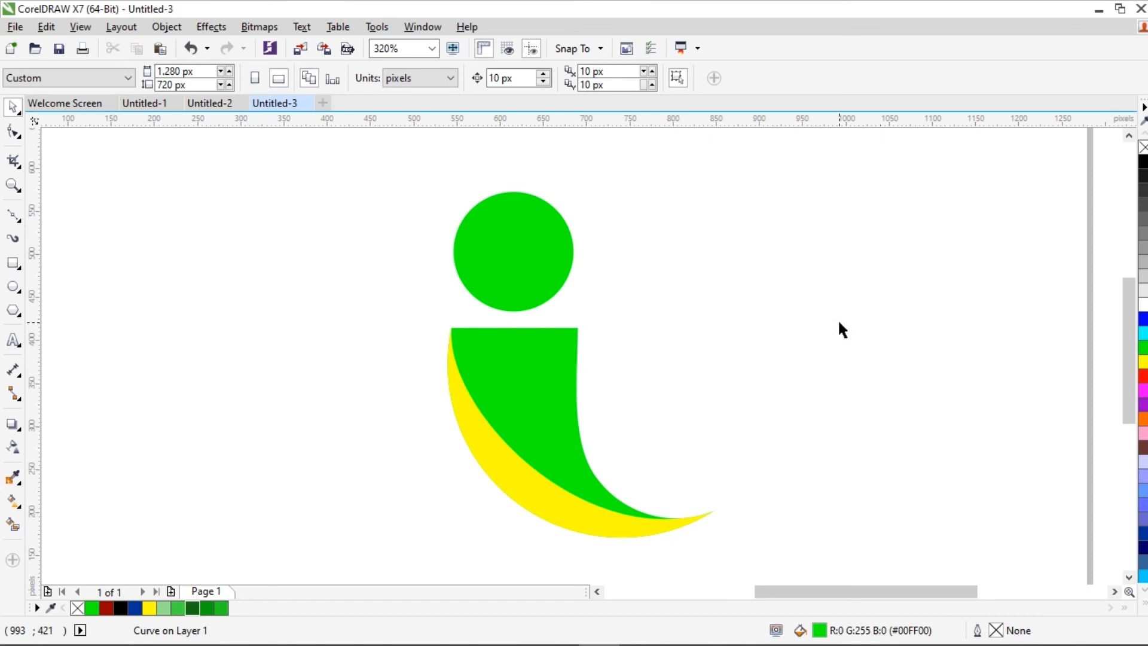
Step: Break the green curve apart so the circle and the lower body are separate objects
click(530, 371)
right_click(530, 371)
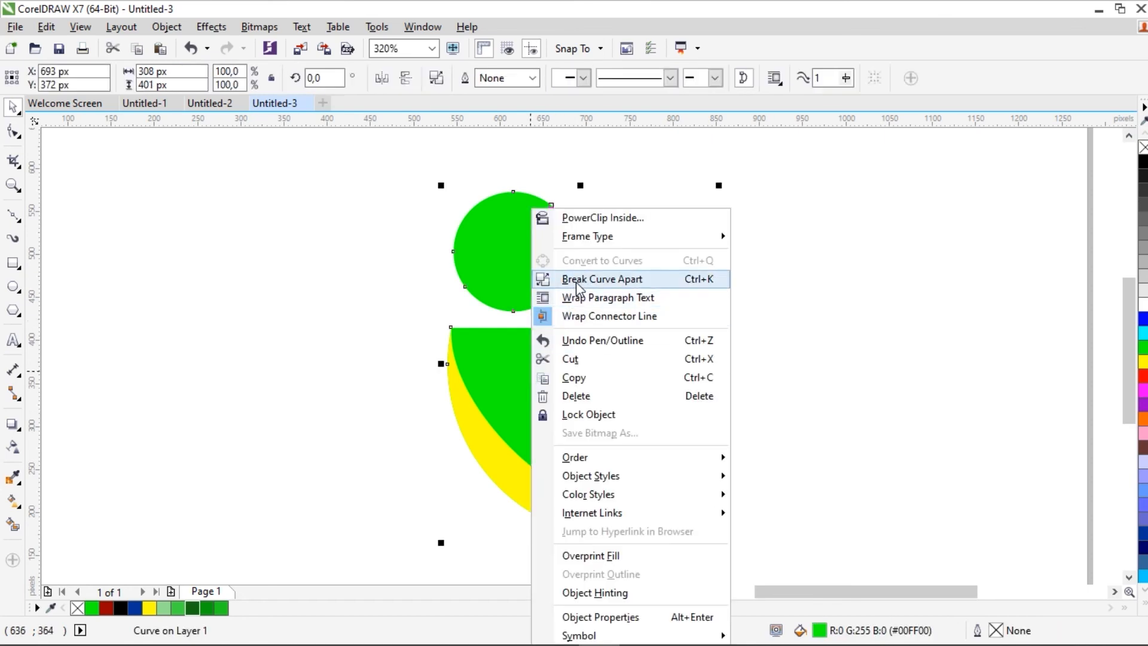
click(576, 279)
click(715, 302)
Step: Fill the lower body with navy blue #000066 and adjust its colour to the muted dark blue #161652
click(527, 389)
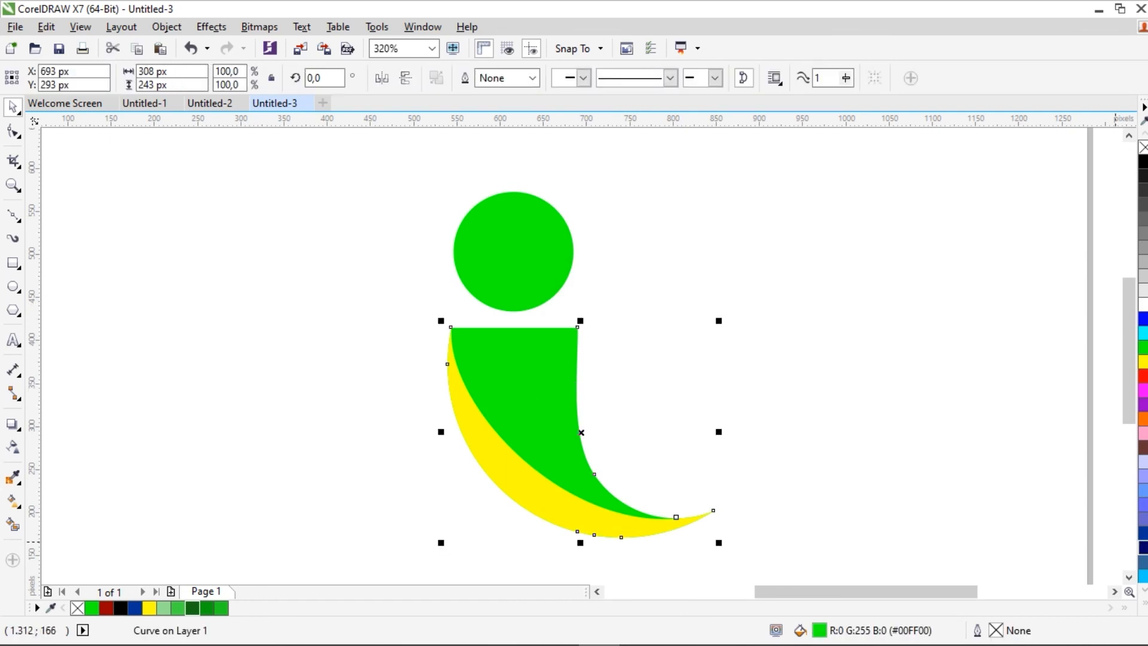
click(1142, 547)
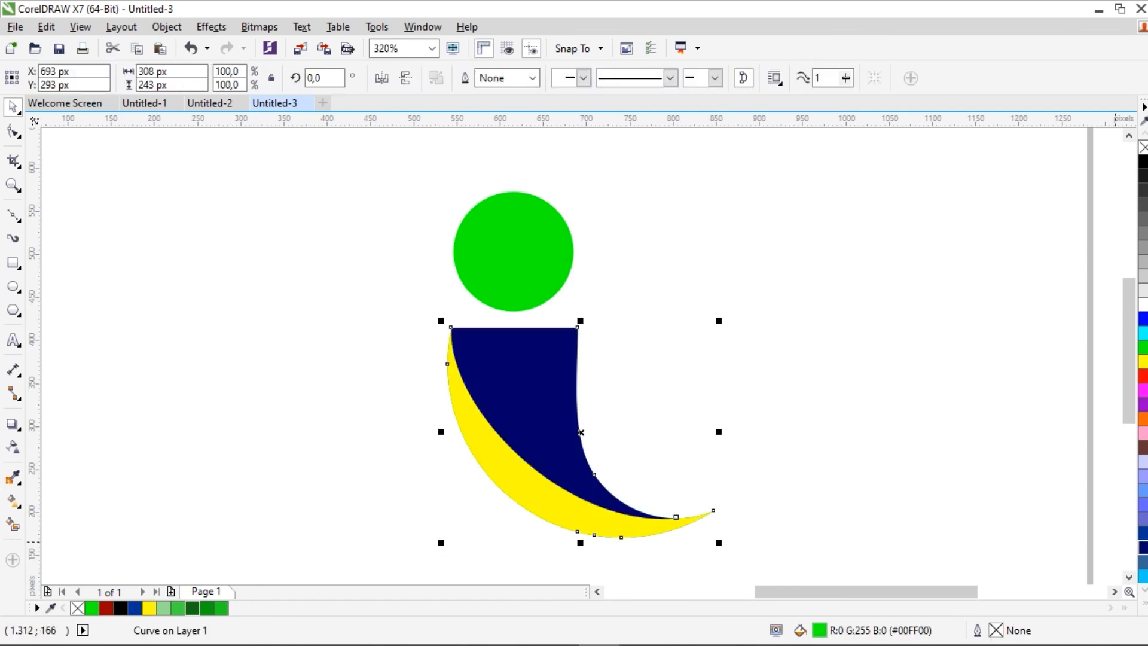
click(19, 507)
click(16, 501)
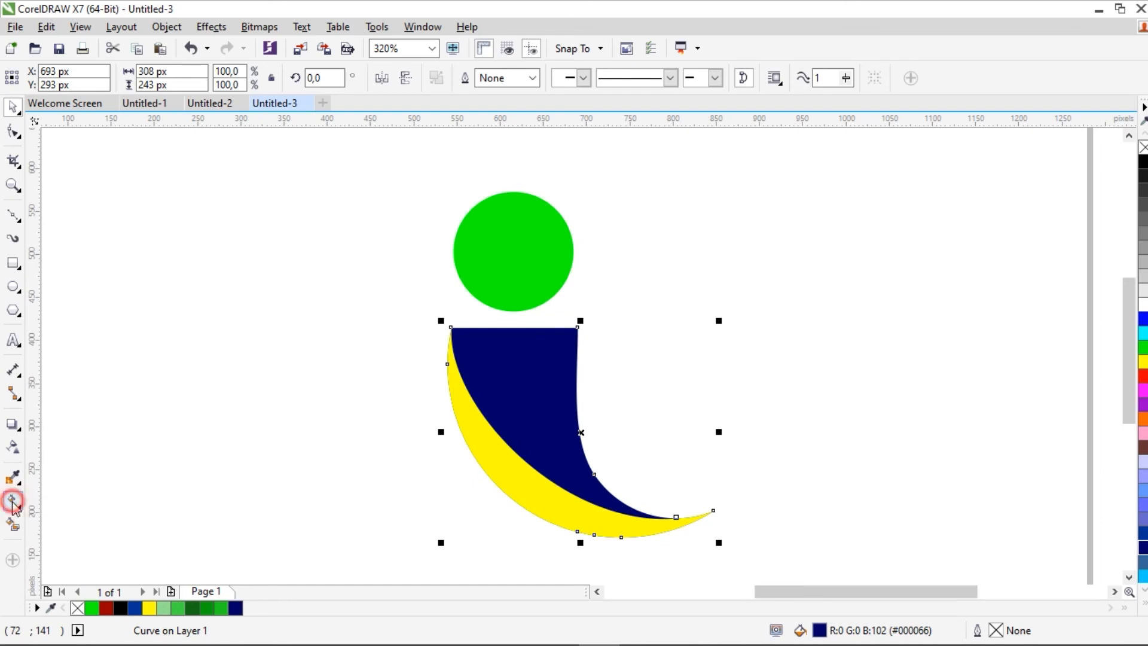
click(185, 79)
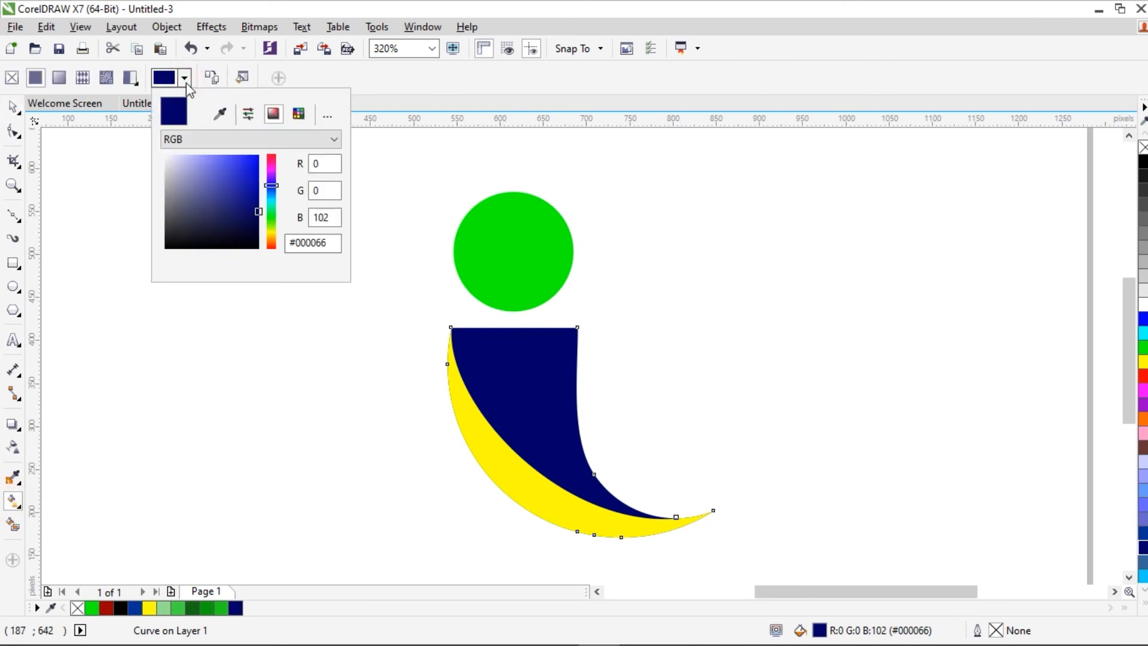
click(233, 217)
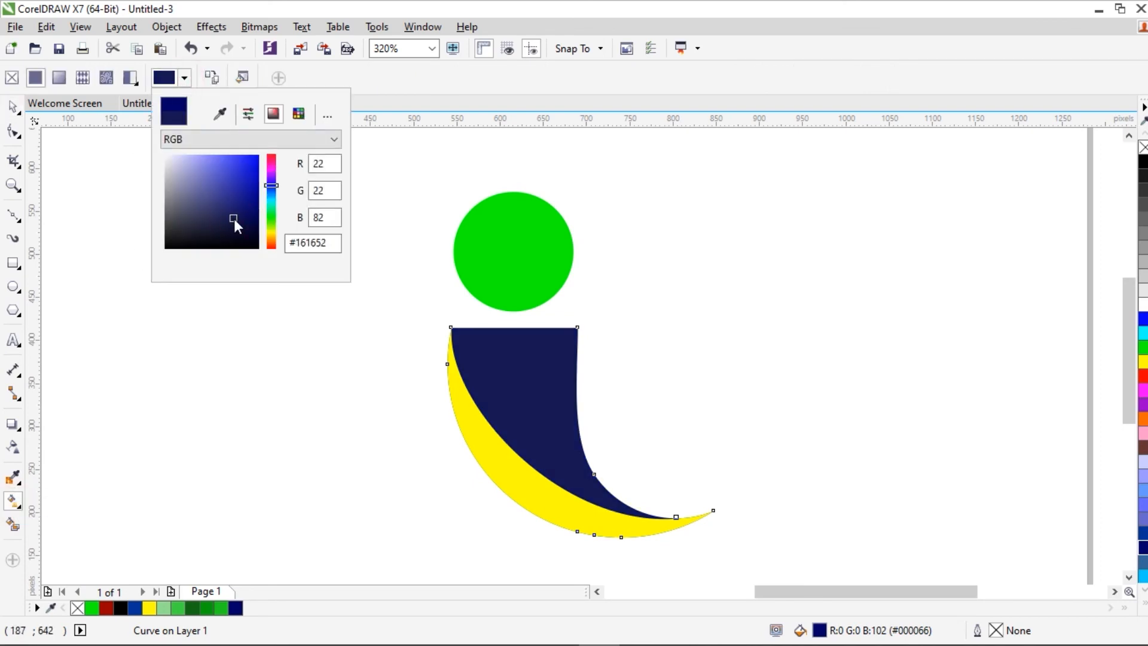
click(13, 108)
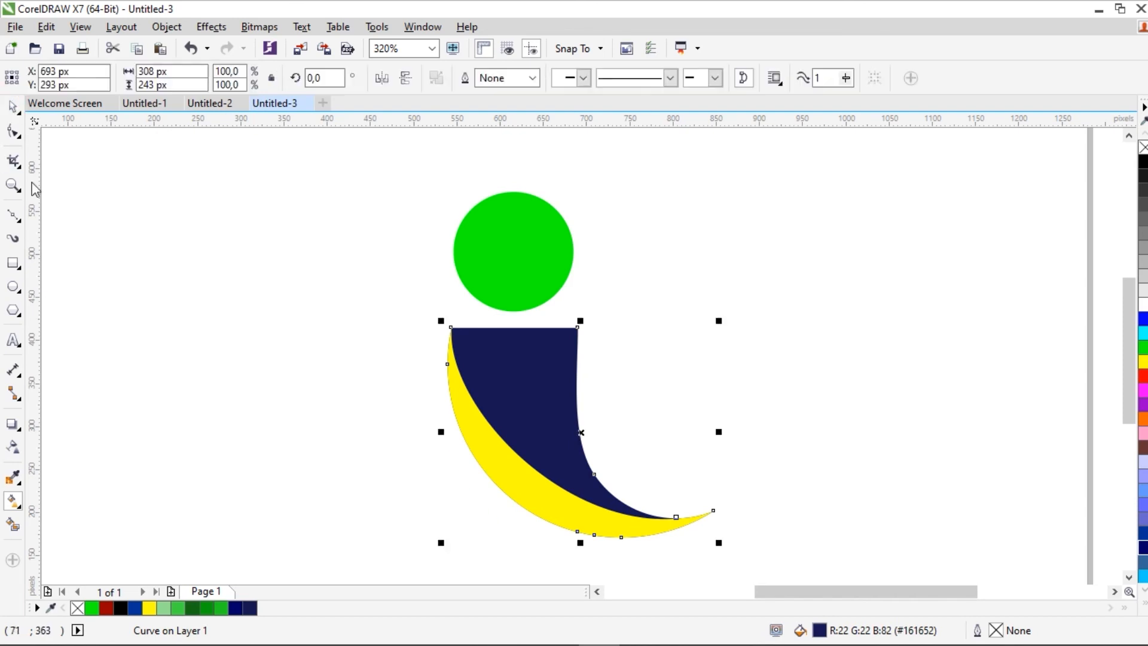
click(133, 354)
Step: Apply a linear fountain fill to the lower body, running from dark blue at the lower-right end to white at the upper-left corner
click(535, 374)
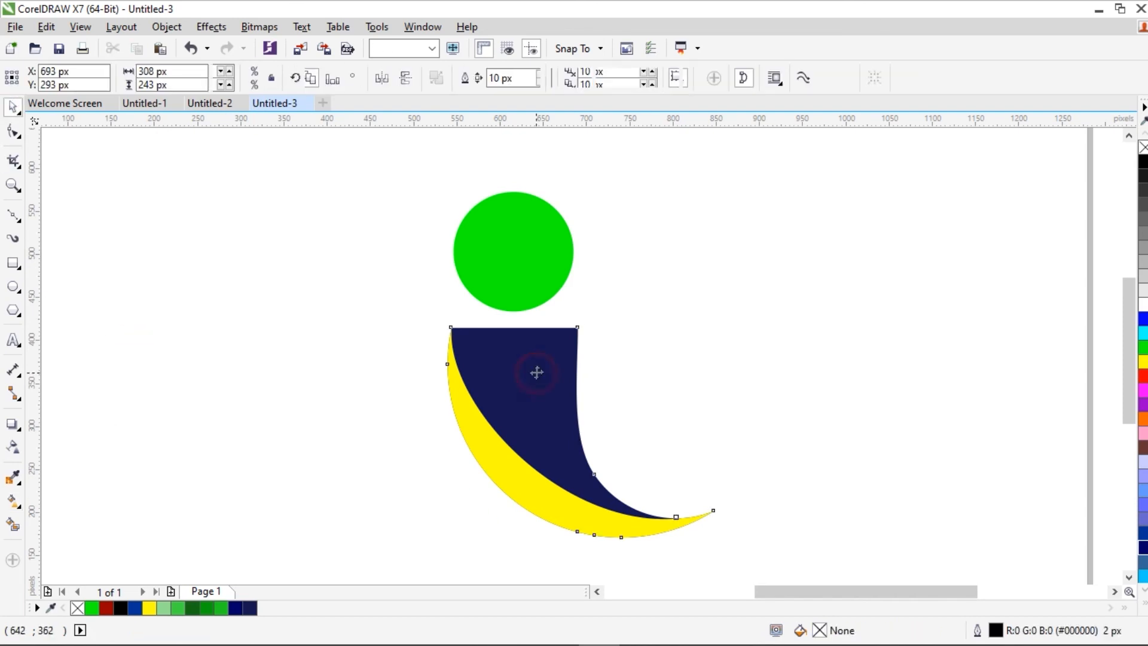
click(13, 501)
drag(675, 518, 451, 326)
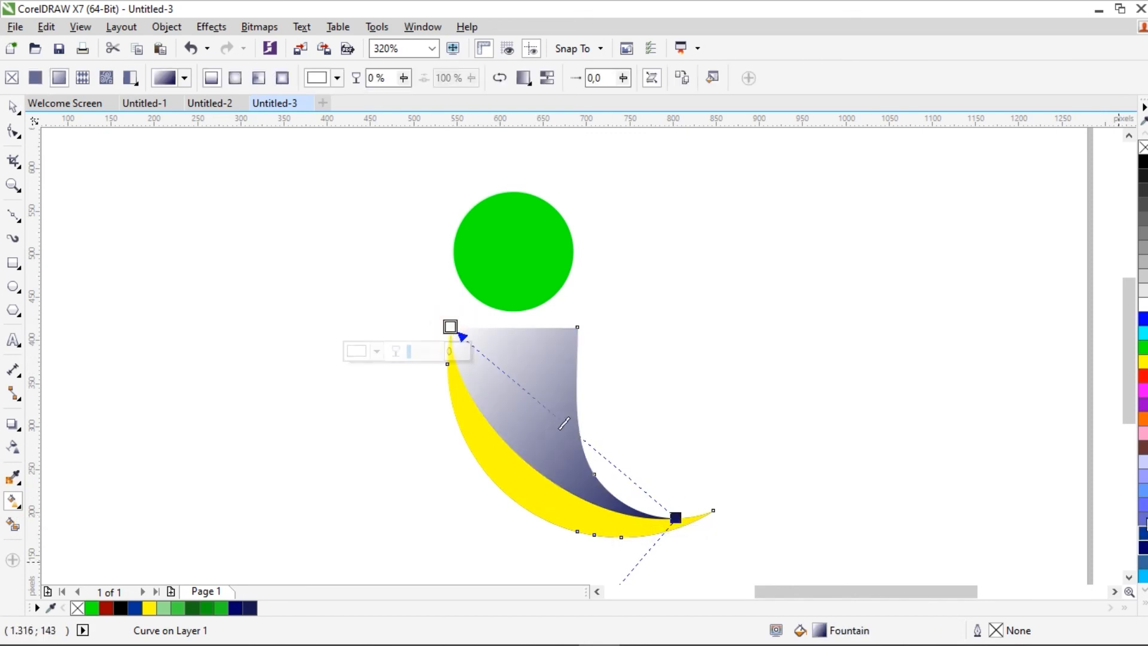
Step: Set the light end of the lower body's gradient at its upper-left corner to Baby Blue #6699FF
click(1142, 517)
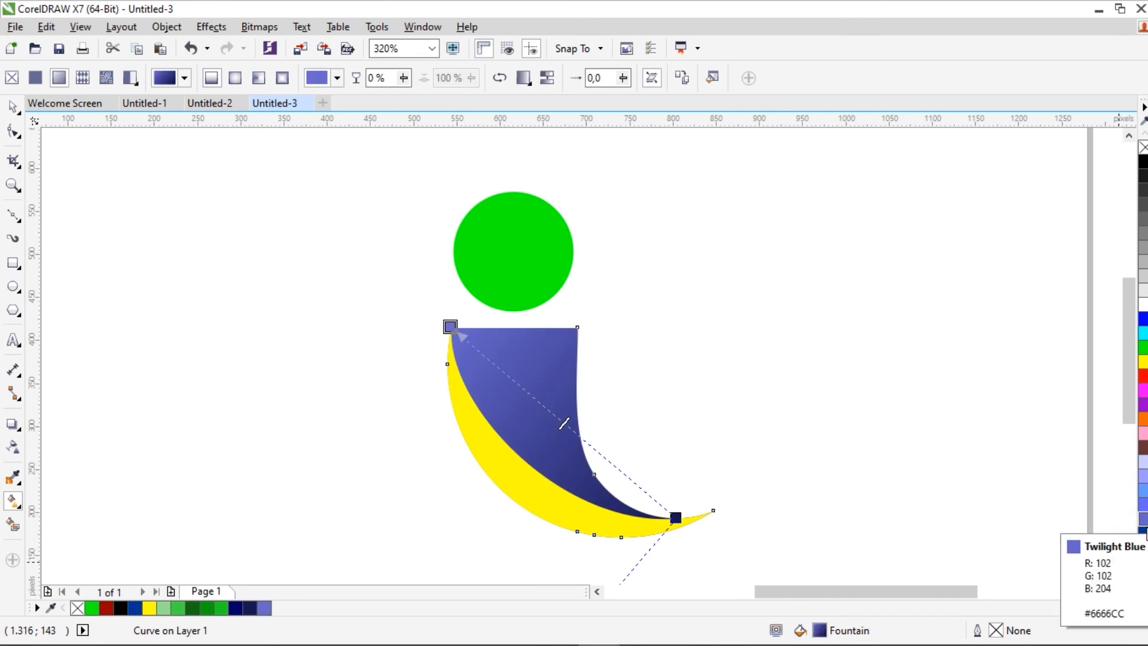
click(1143, 529)
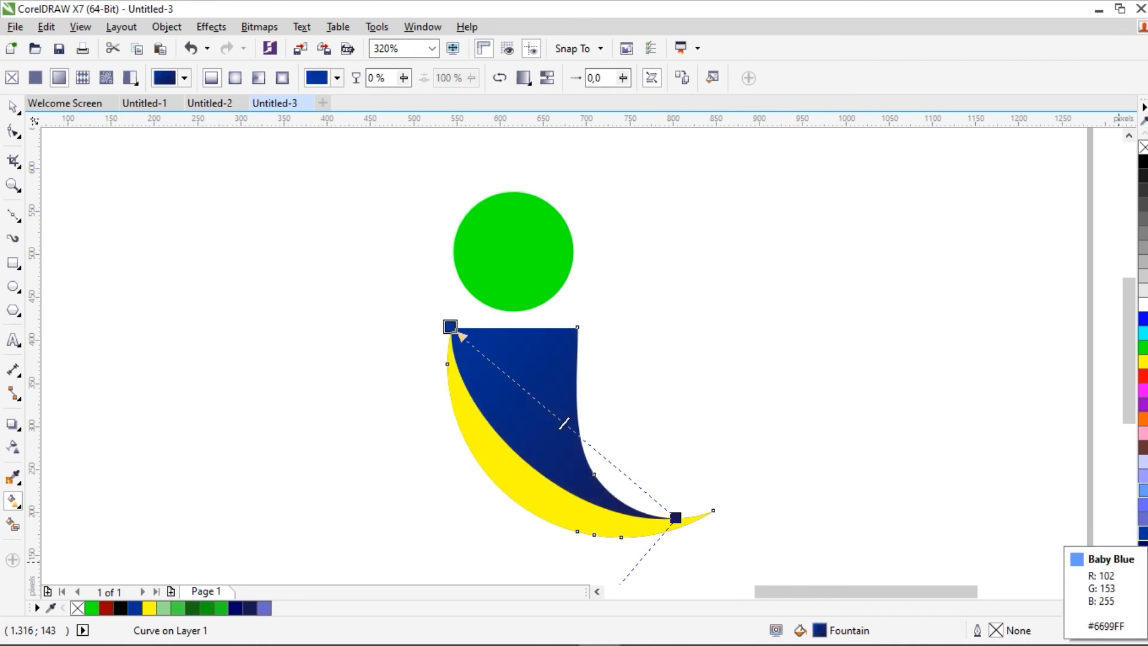
click(1143, 491)
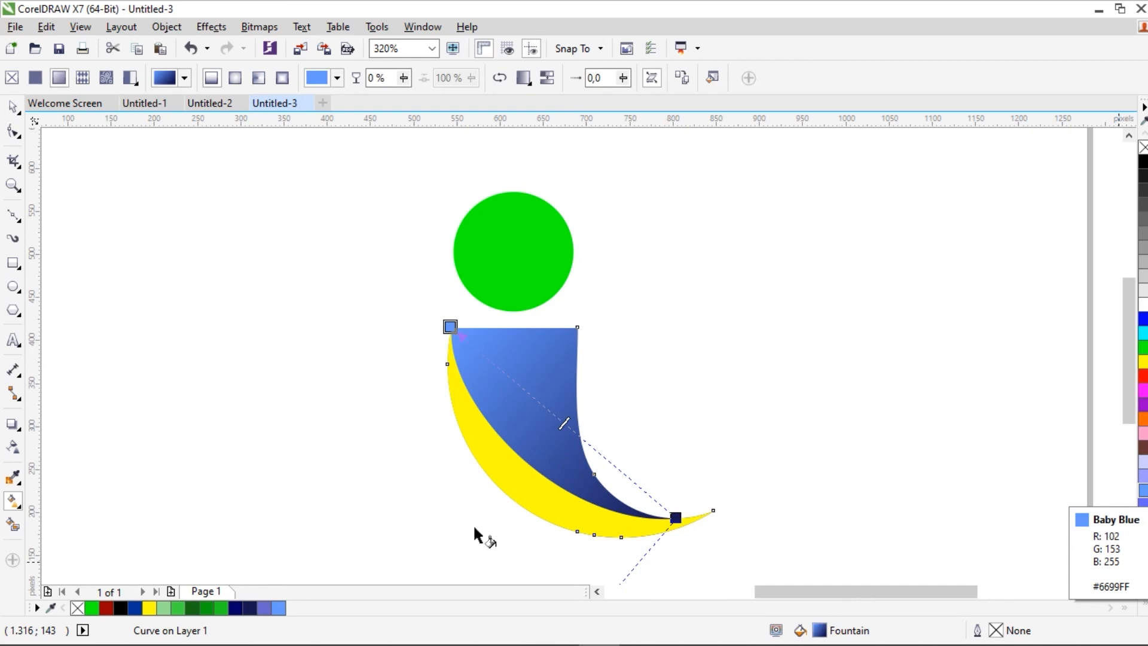
click(13, 106)
click(128, 269)
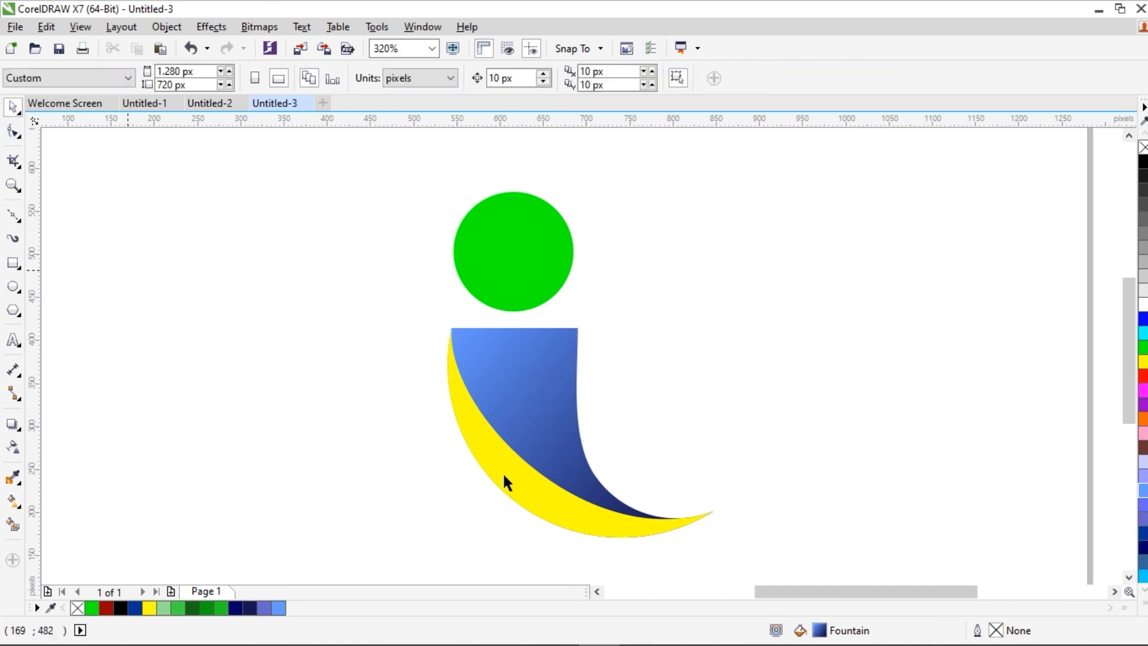
Step: Copy the lower body's gradient fill onto the yellow crescent and pull its dark end inward, up and away from the tip
click(536, 499)
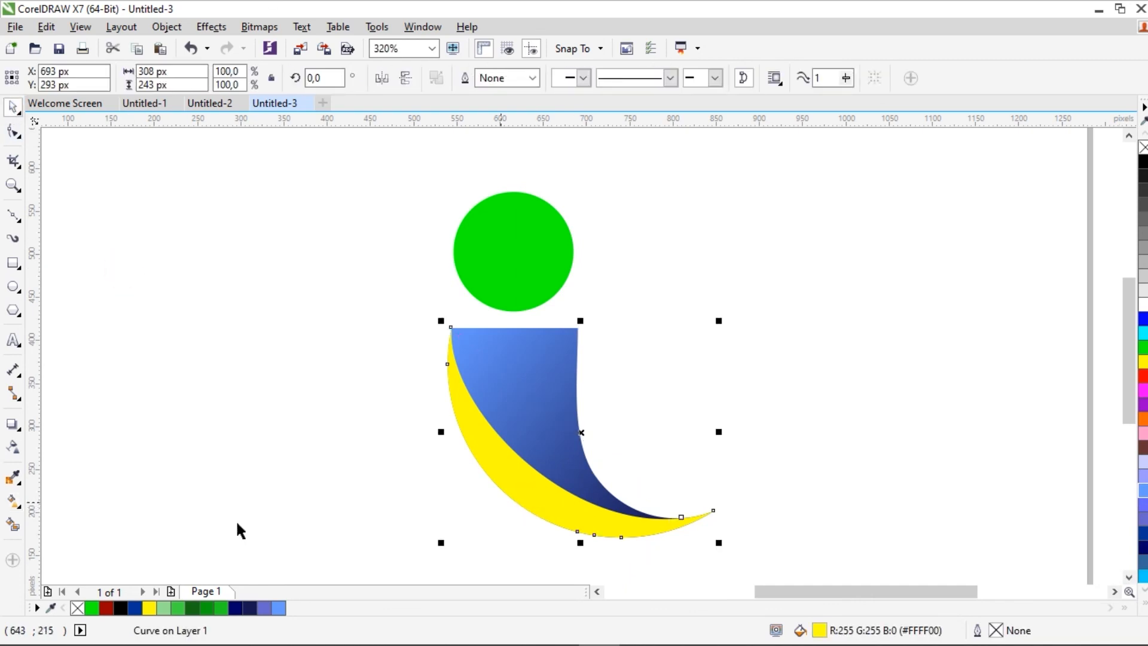
click(13, 500)
click(212, 77)
click(496, 366)
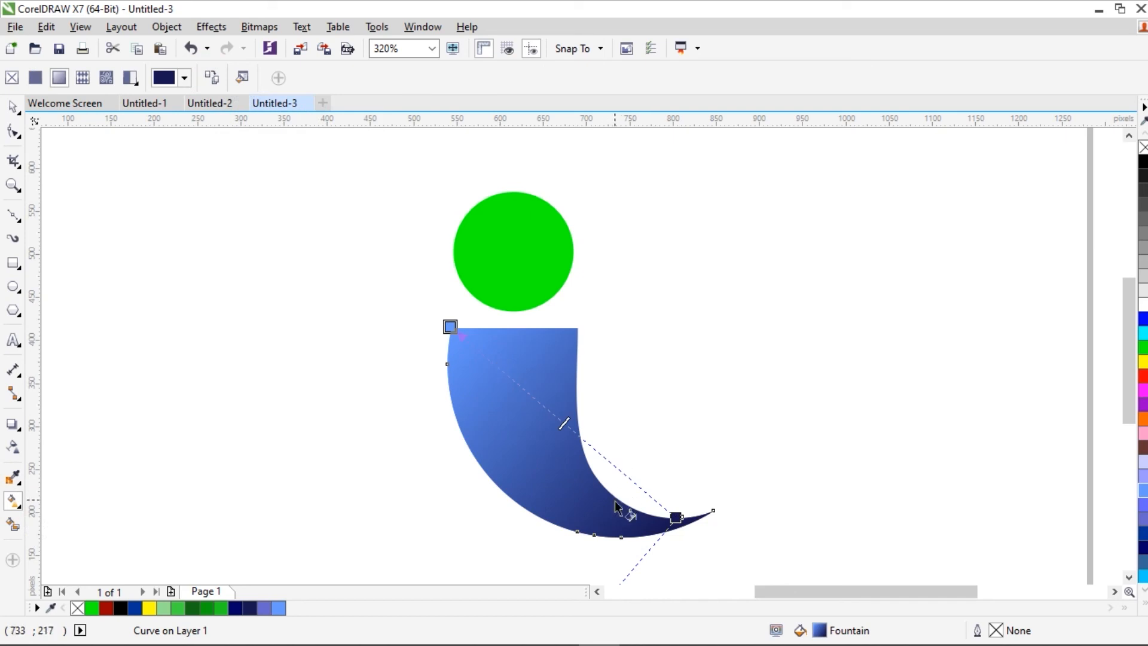
drag(675, 515, 601, 495)
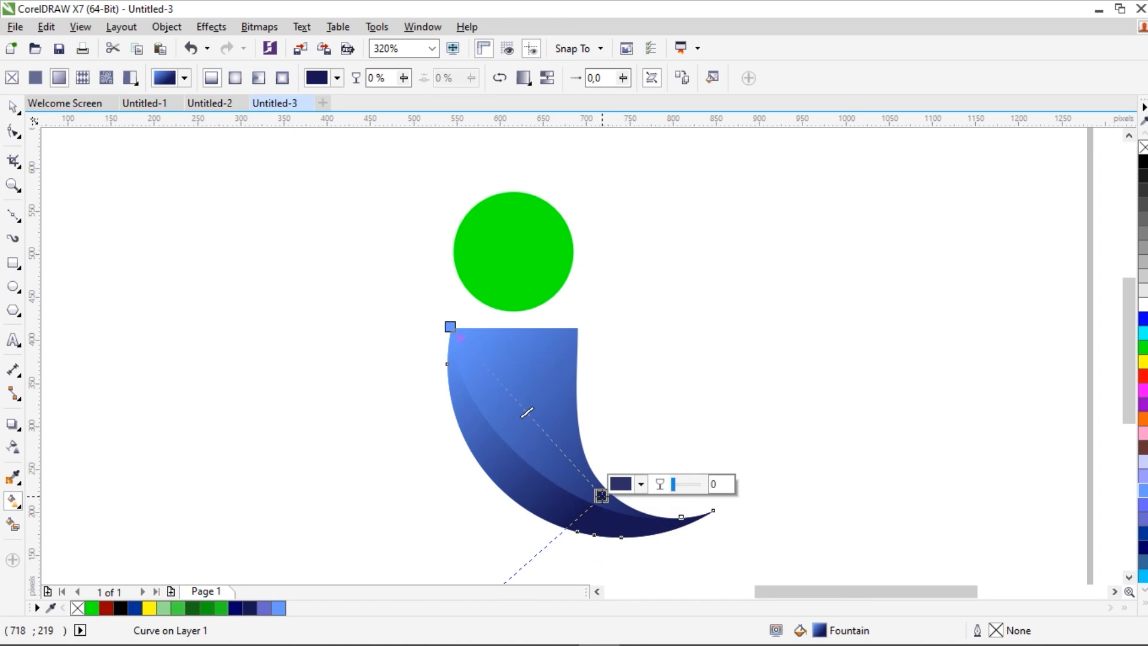
click(13, 106)
click(201, 240)
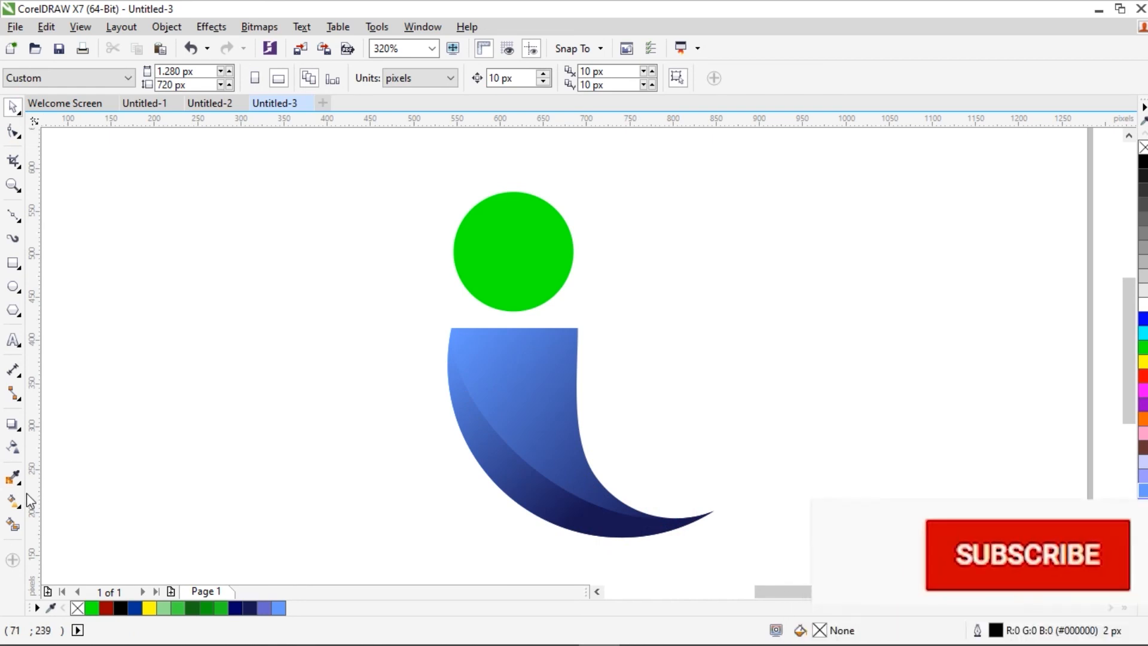
Step: Copy the lower body's blue fountain fill onto the green circle
click(493, 263)
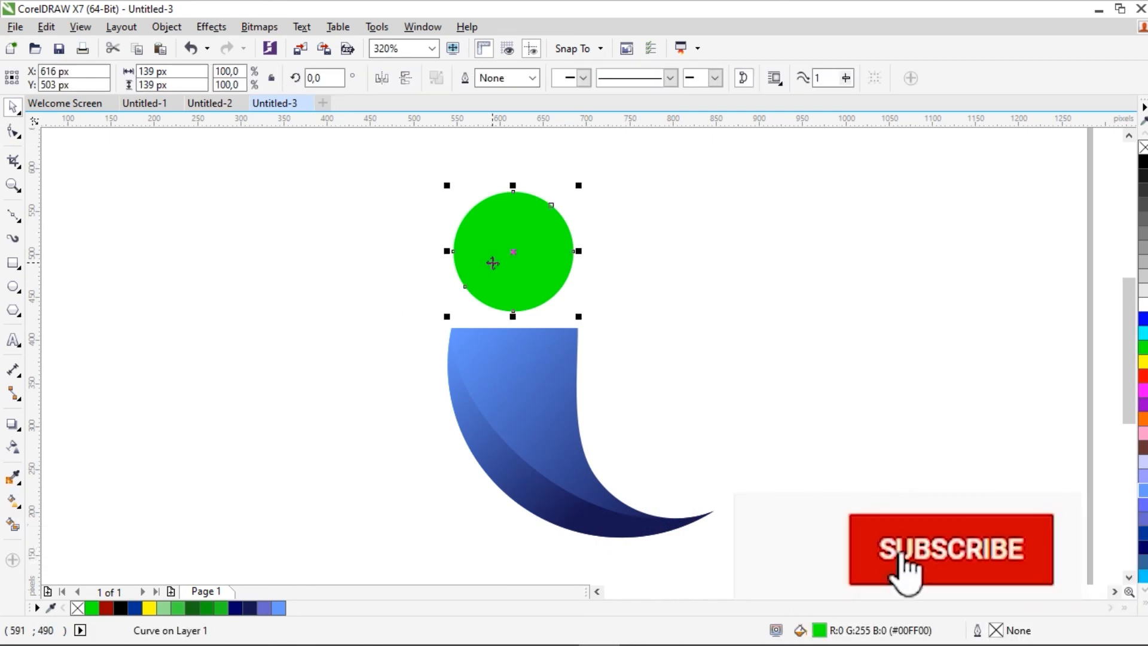
click(15, 501)
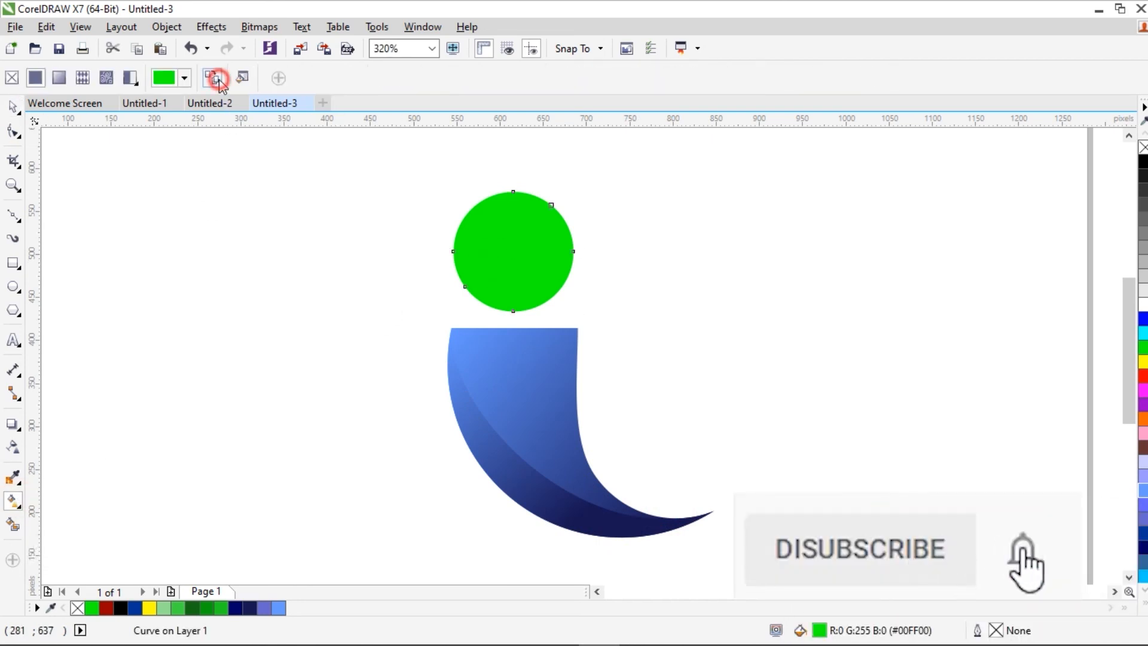
click(525, 418)
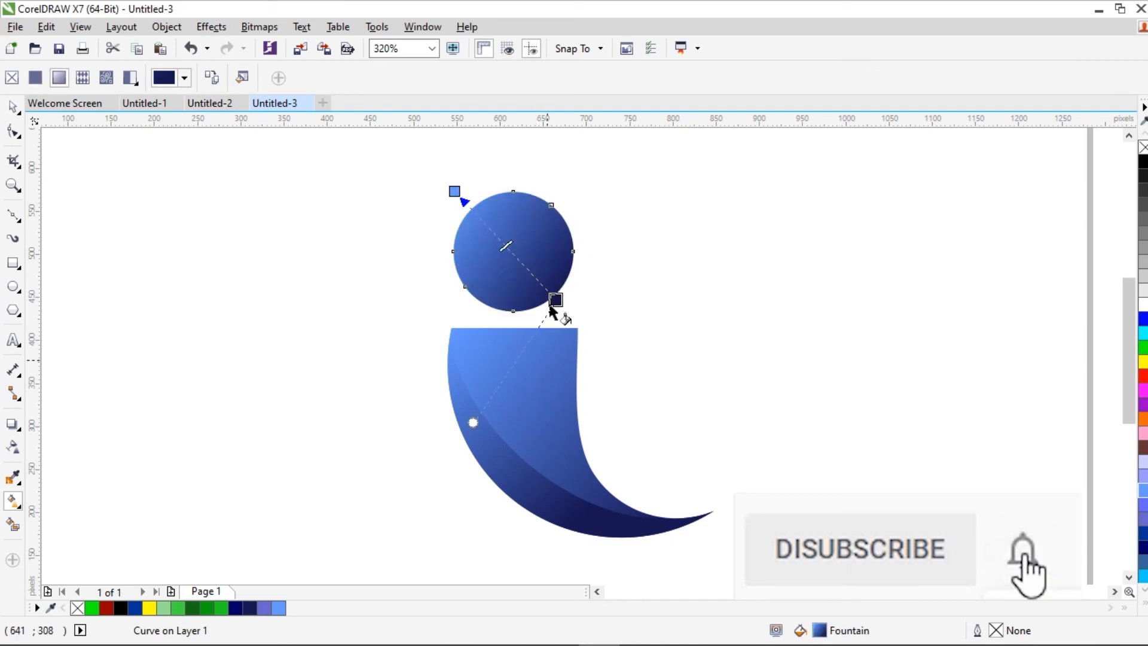
Step: Reorient the circle's gradient to run nearly vertically, from dark blue at its top to light blue at its bottom edge
drag(555, 299, 542, 191)
drag(453, 190, 511, 313)
drag(542, 191, 522, 204)
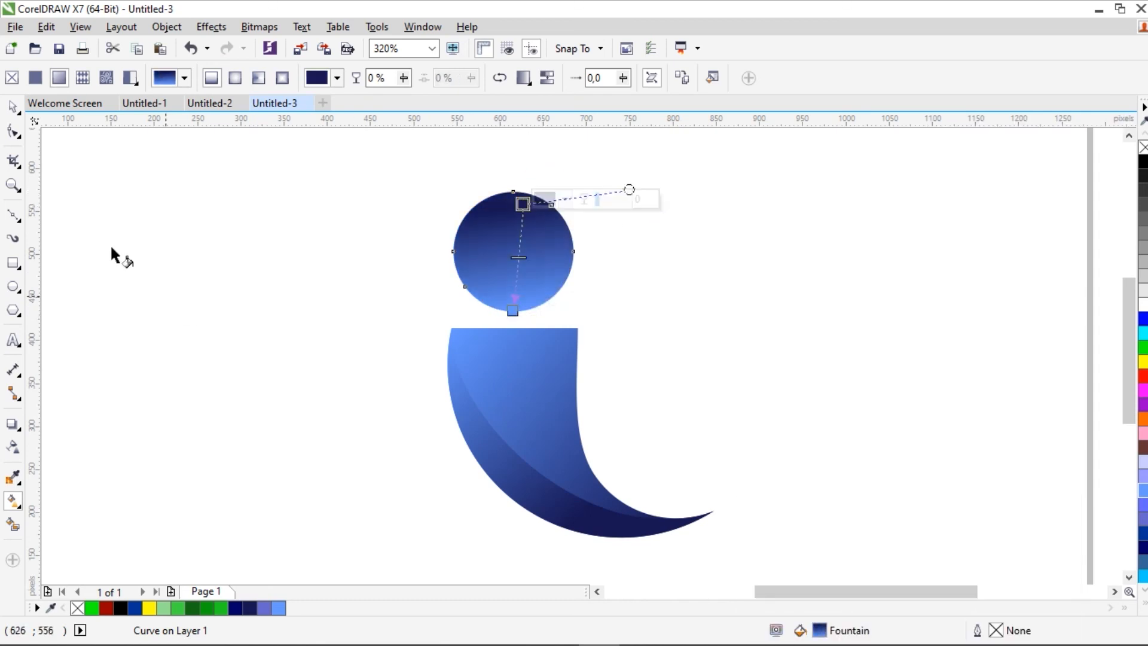
click(12, 107)
click(172, 243)
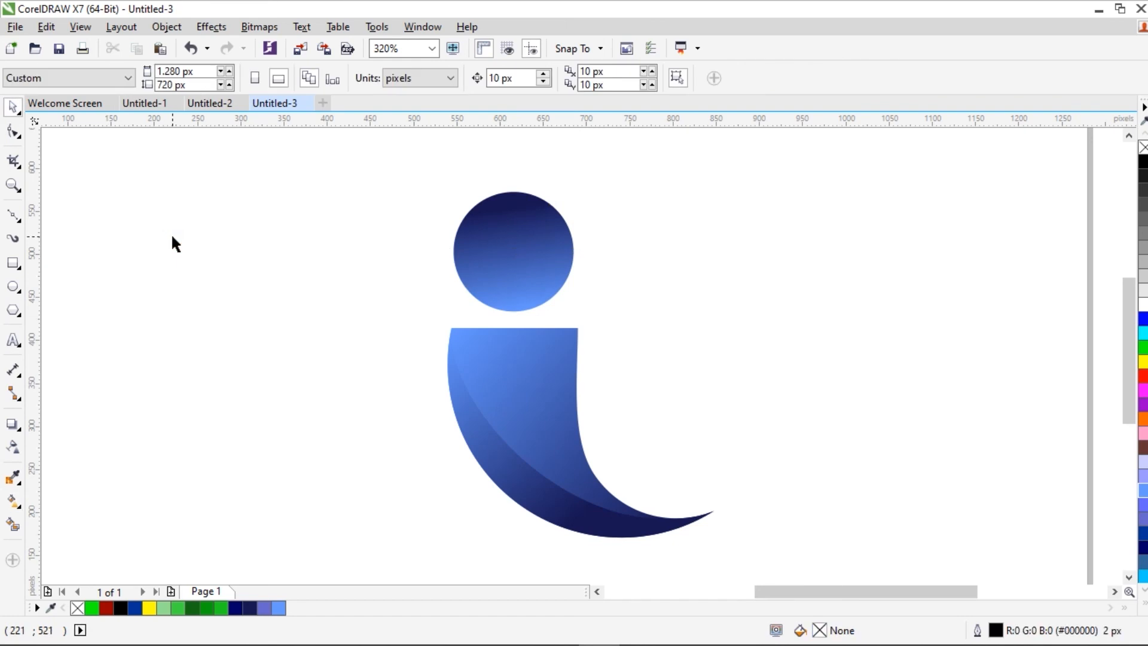
Step: Delete the upper-right corner node of the lower body with the Shape tool and slightly raise the top edge's curve handle to shape the rounded corner
click(12, 185)
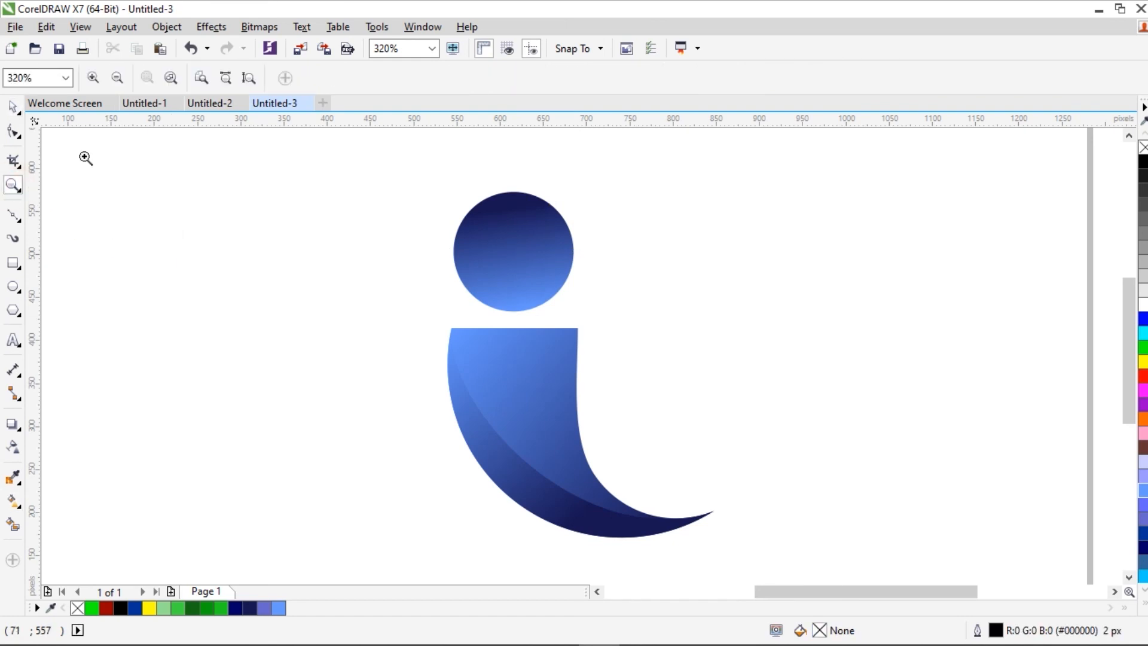
click(117, 77)
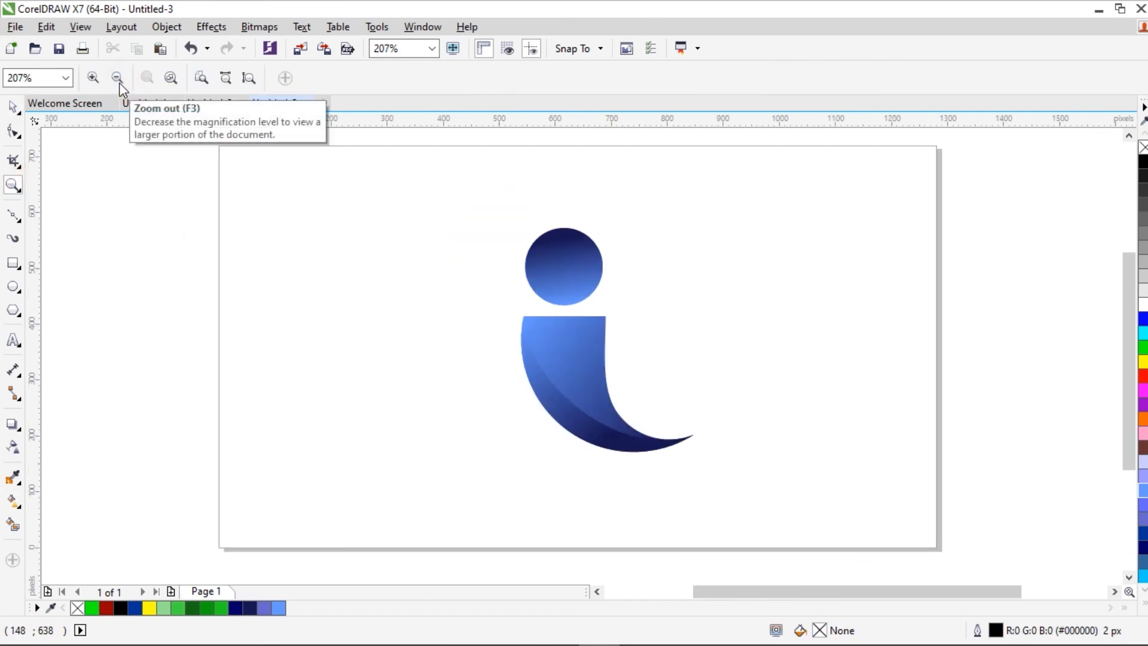
key(space)
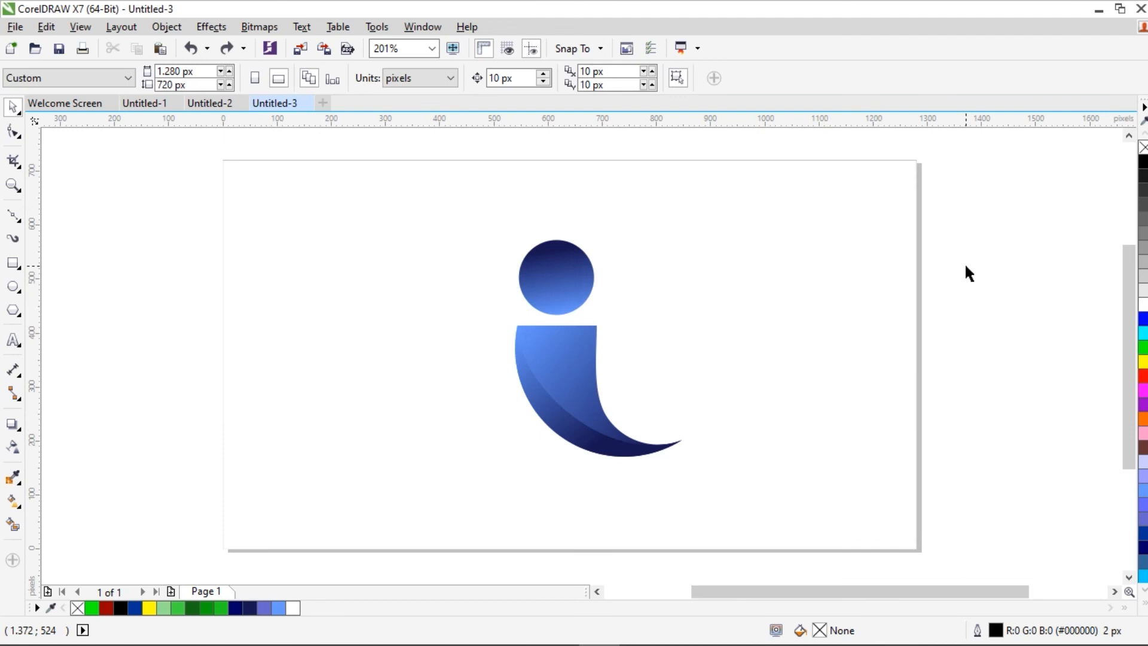
click(13, 135)
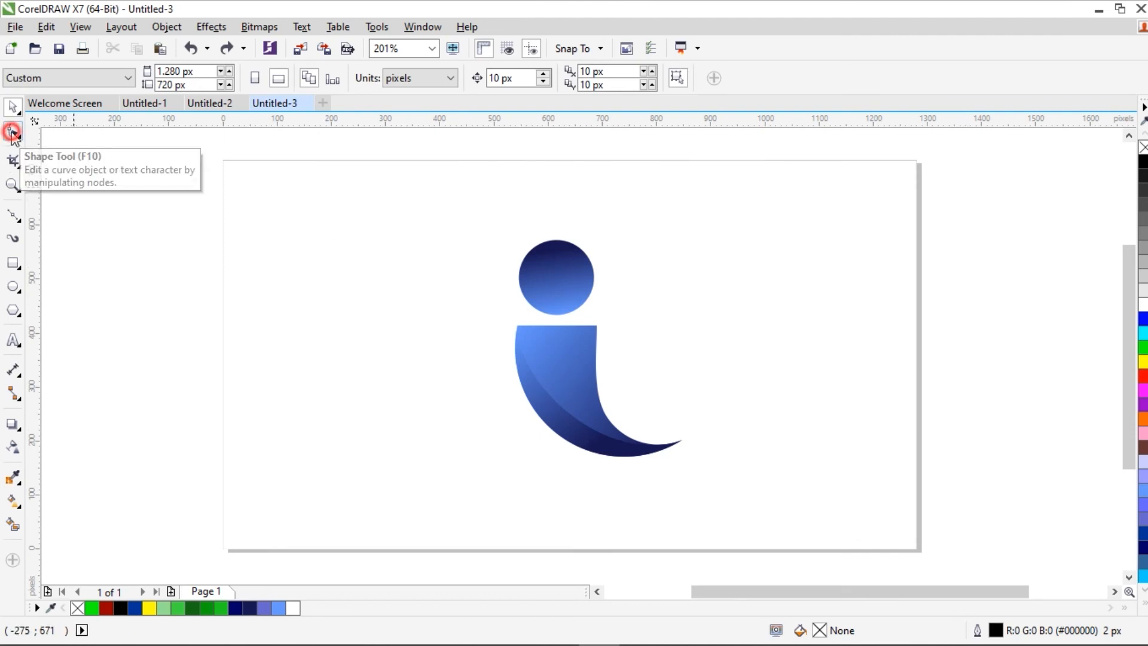
click(597, 326)
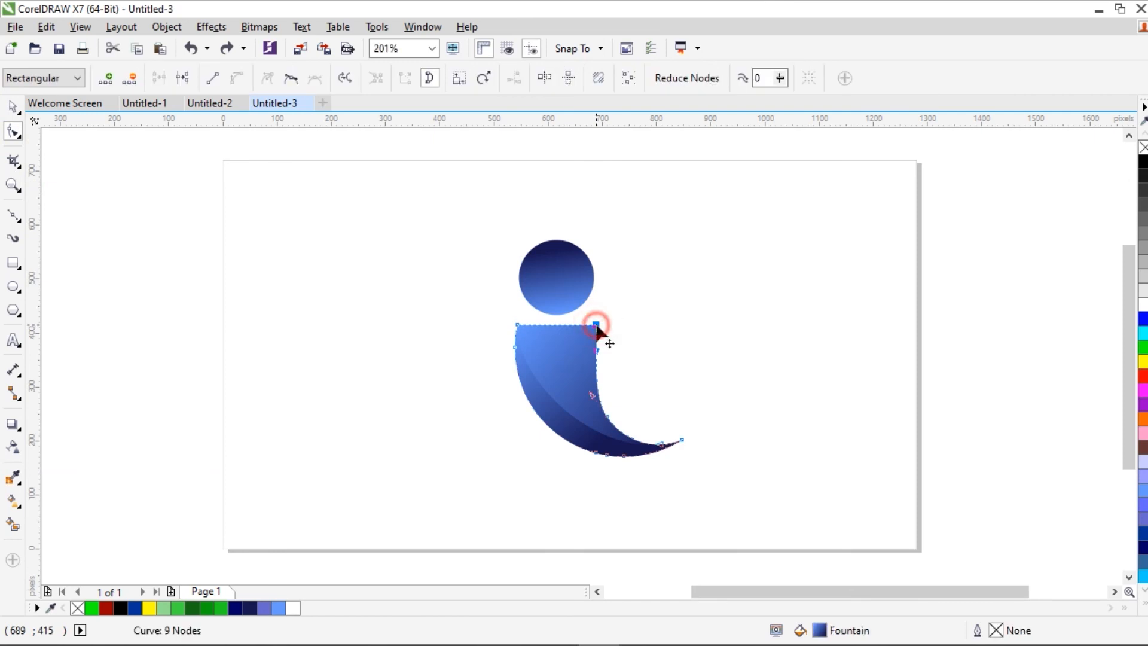
key(Delete)
click(517, 326)
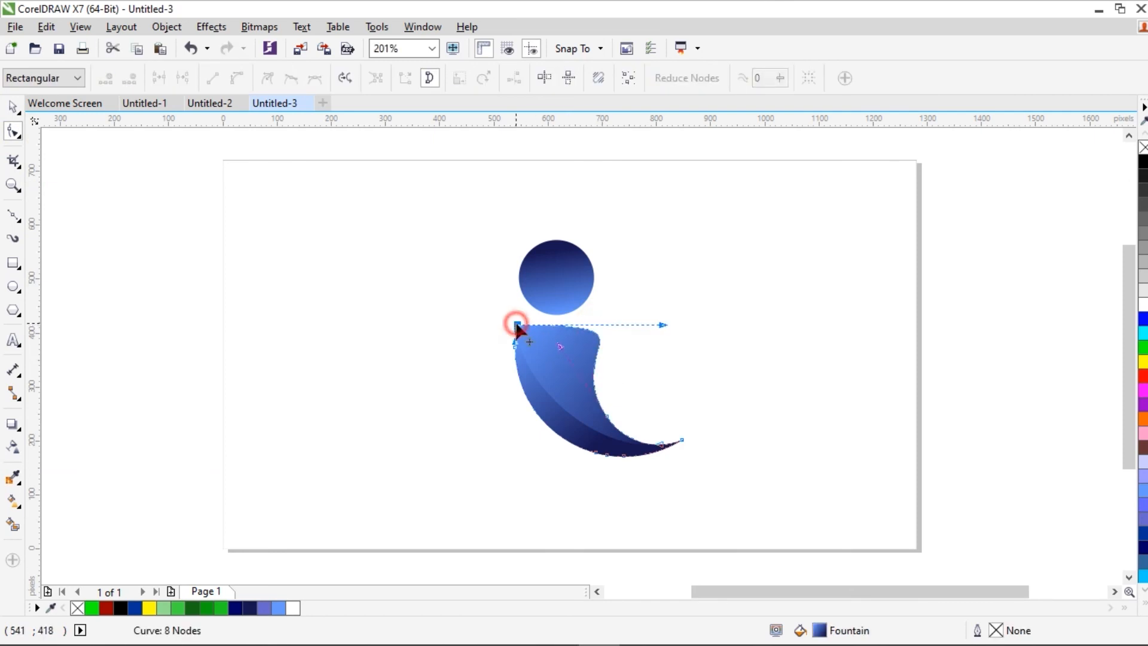
drag(662, 326, 665, 323)
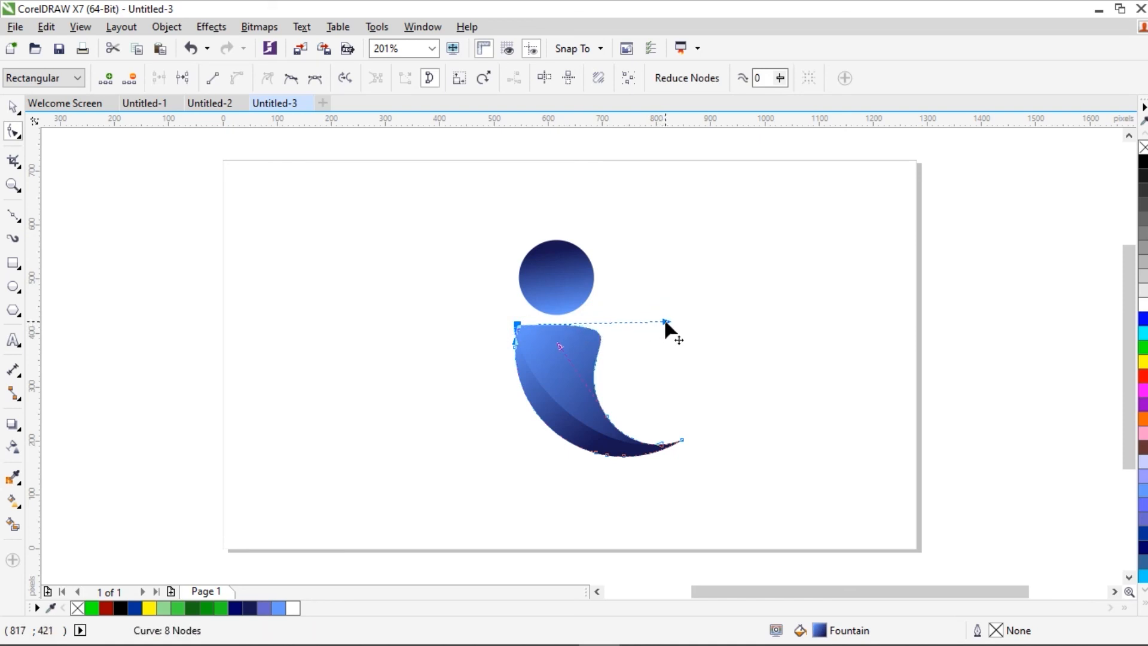
click(12, 108)
click(111, 204)
click(12, 184)
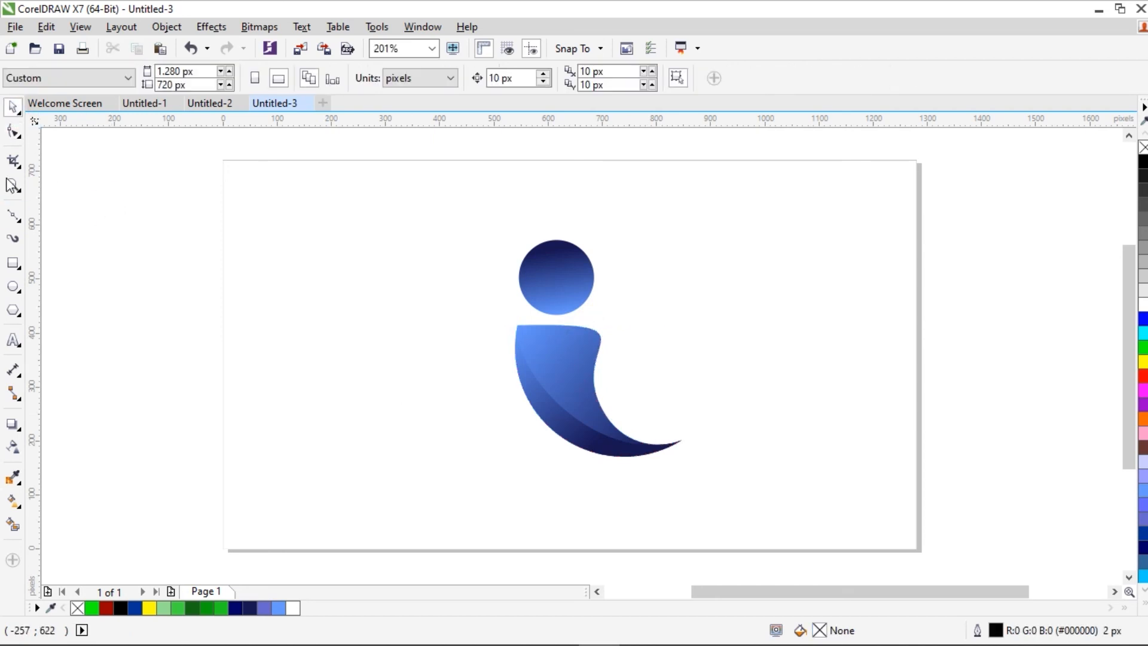
drag(205, 152, 941, 559)
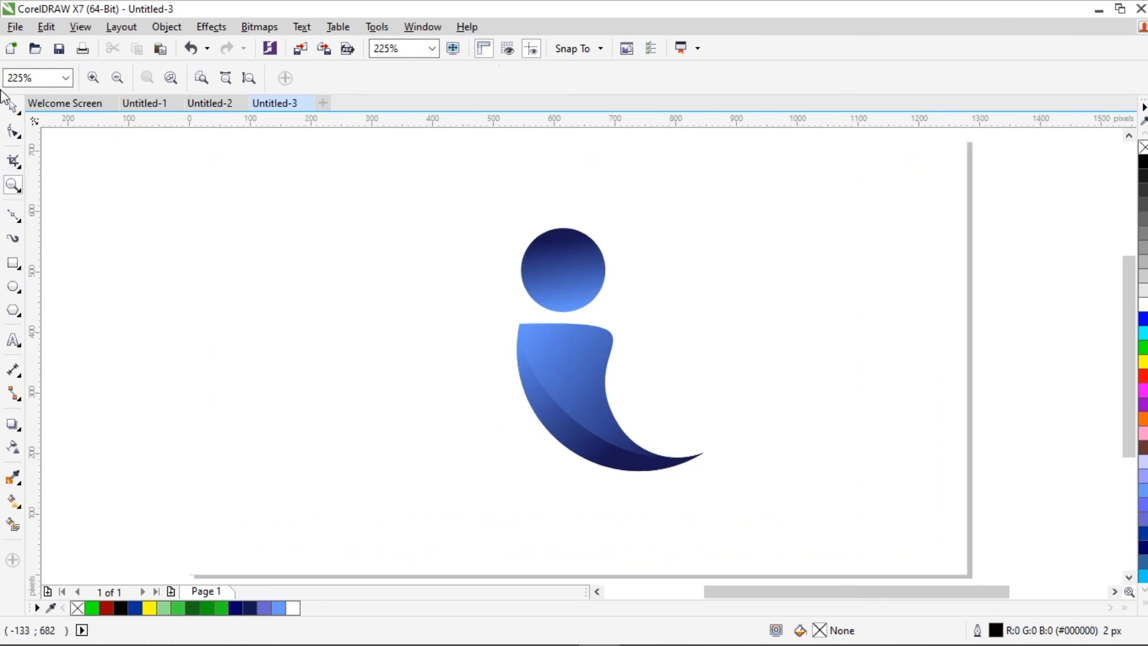
click(13, 108)
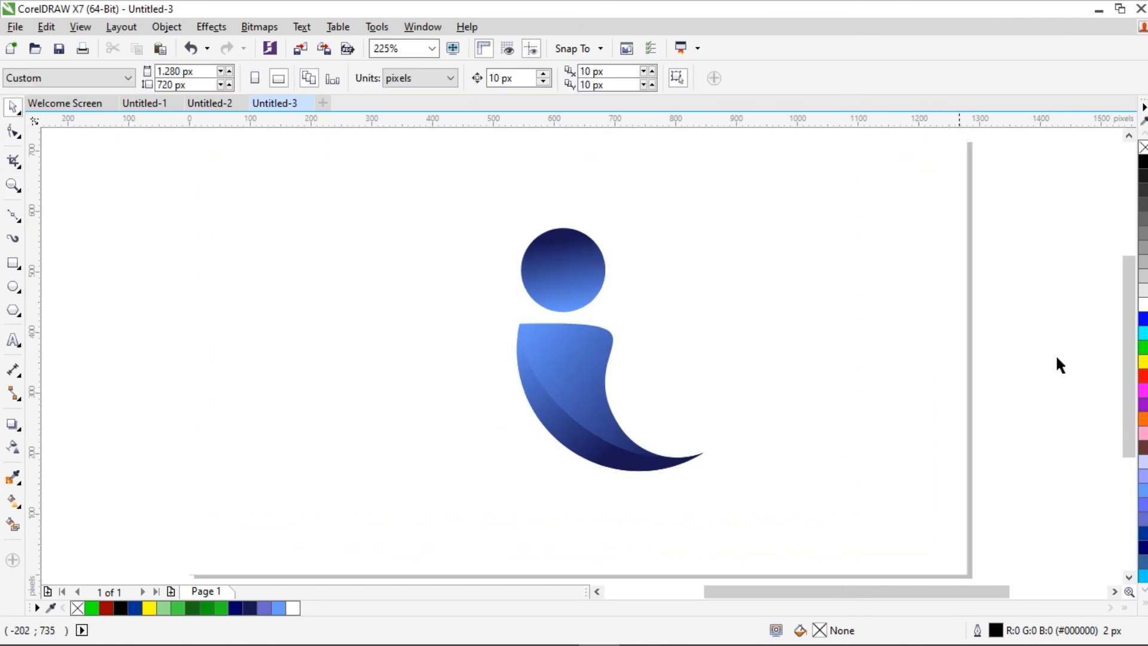